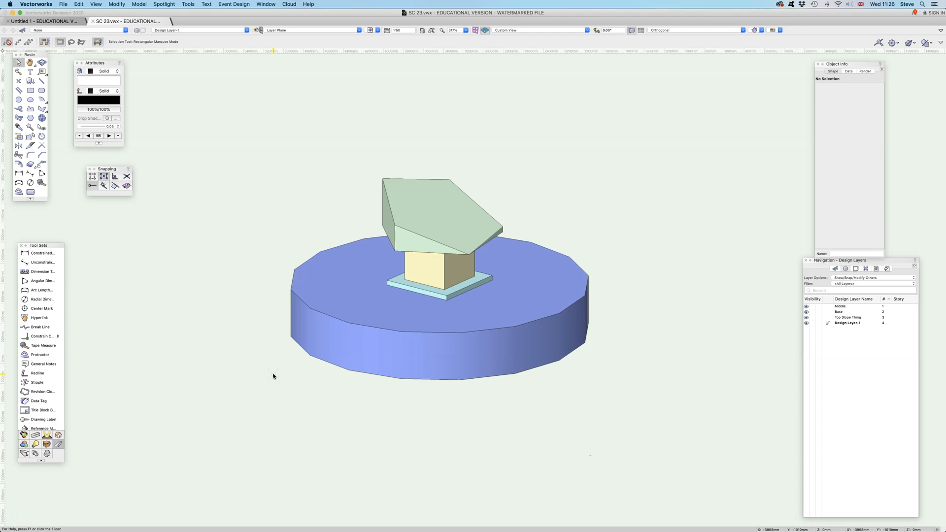
# Step: Set the design layer options to Active Only
pyautogui.click(248, 389)
pyautogui.click(439, 225)
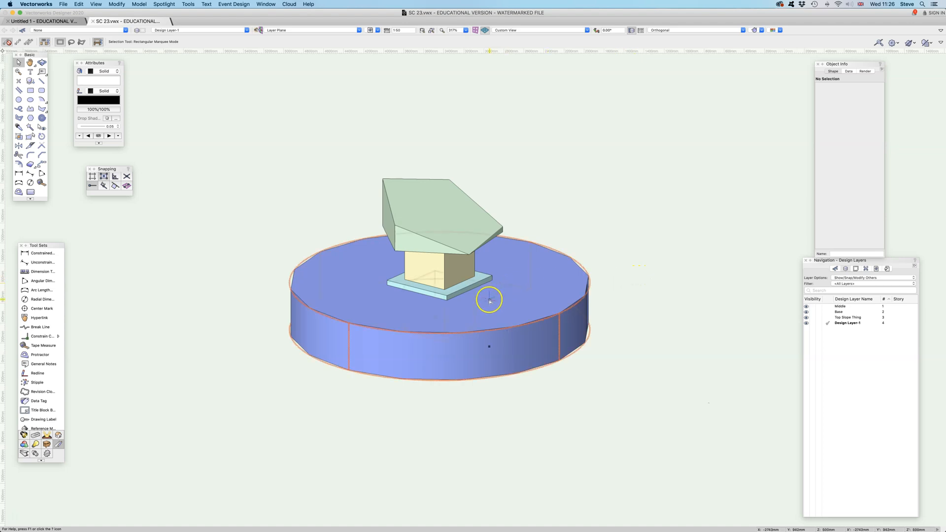
pyautogui.click(841, 306)
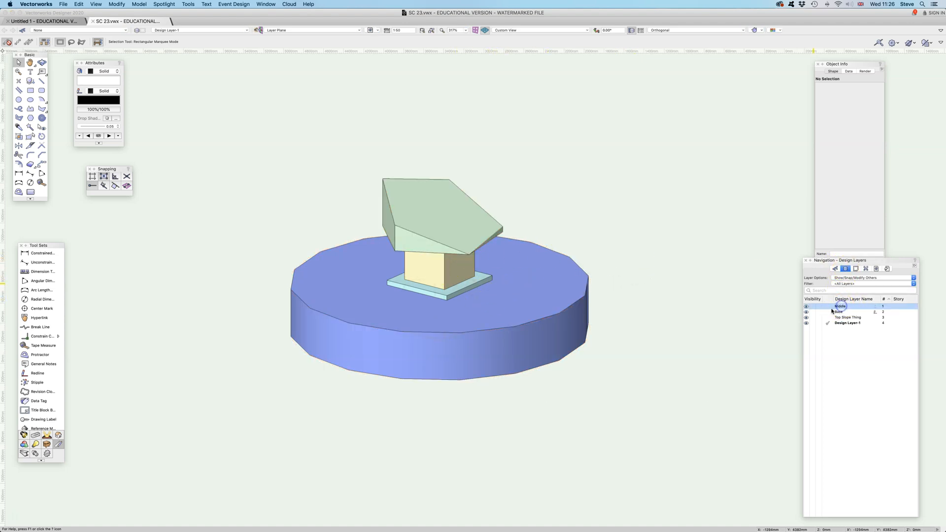
pyautogui.click(855, 278)
pyautogui.click(849, 254)
# Step: Activate the Middle, Base, Top Slope Thing and Design Layer-1 layers in turn to examine which objects each contains
pyautogui.click(827, 308)
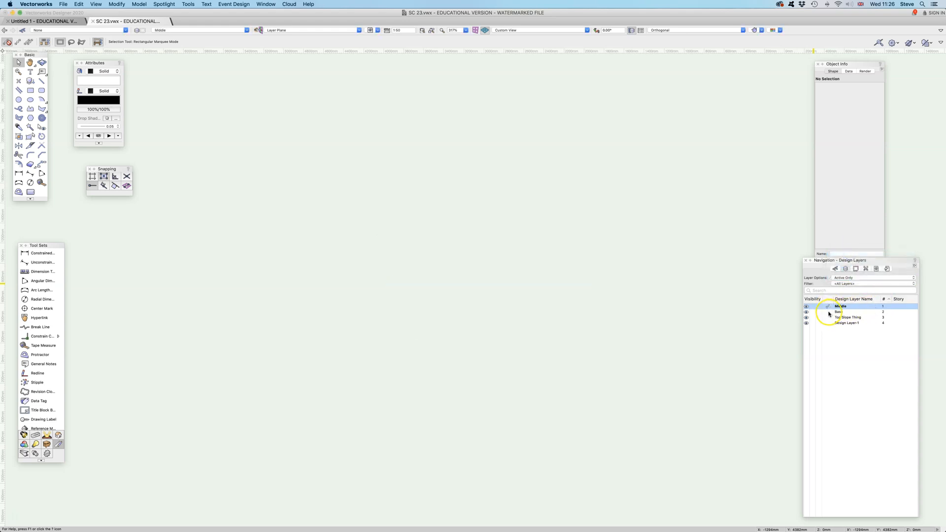
pyautogui.click(828, 313)
pyautogui.click(829, 318)
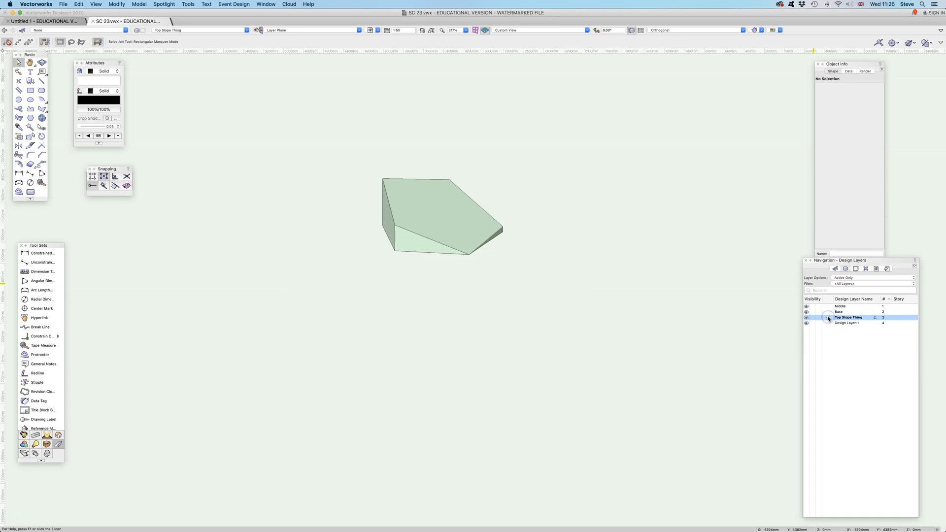
pyautogui.click(829, 324)
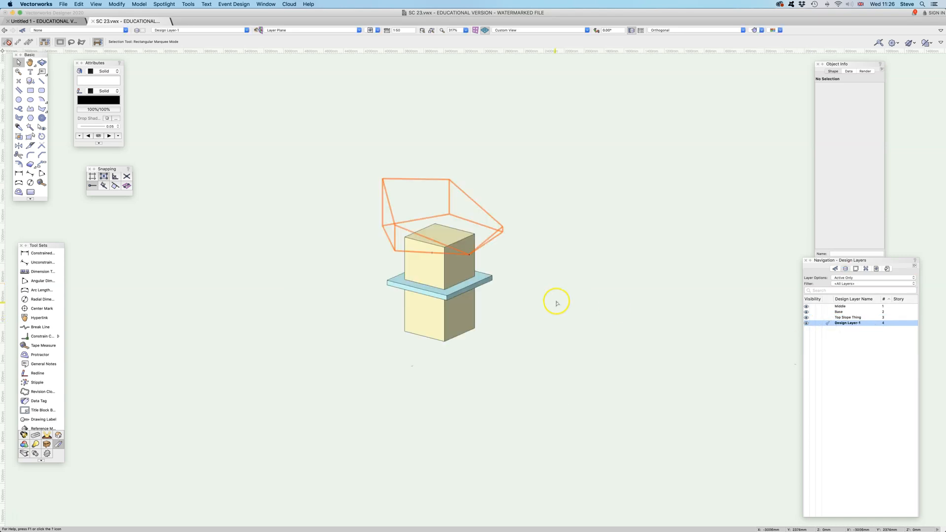
# Step: Select the tall yellow block and the flat cyan slab on Design Layer-1 and assign both to the Middle layer
pyautogui.click(428, 247)
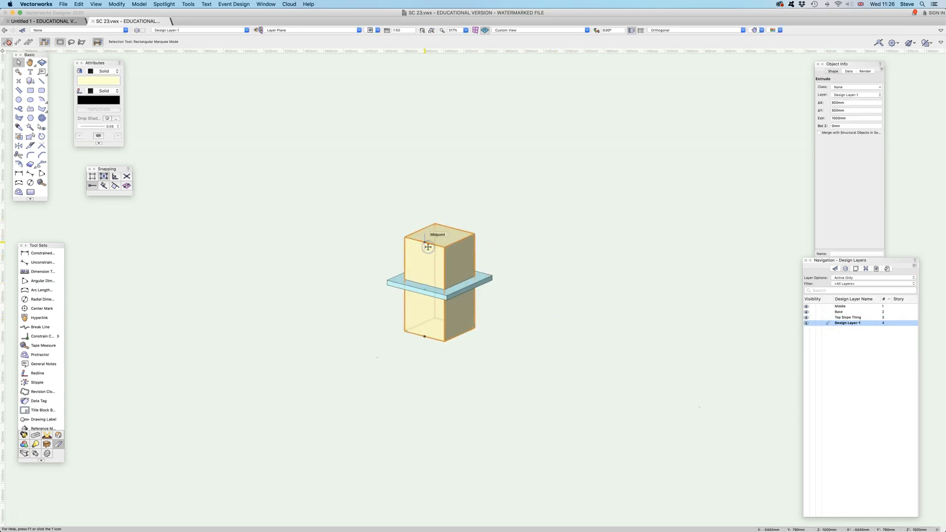
pyautogui.keyDown('shift'); pyautogui.click(412, 289); pyautogui.keyUp('shift')
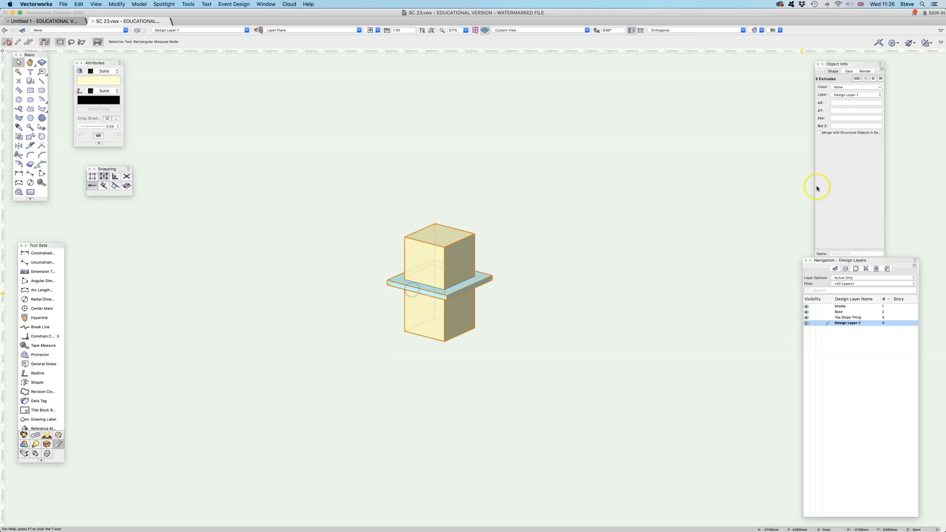
pyautogui.click(839, 95)
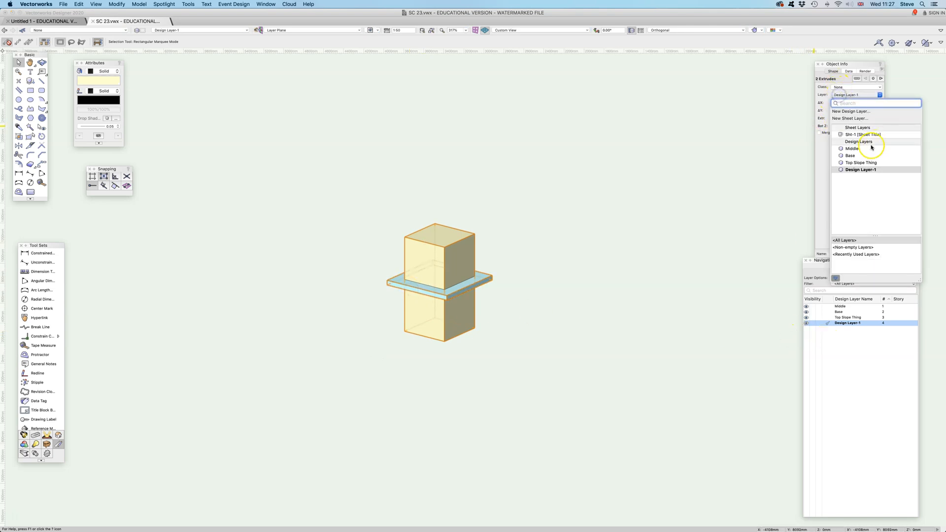
pyautogui.click(850, 149)
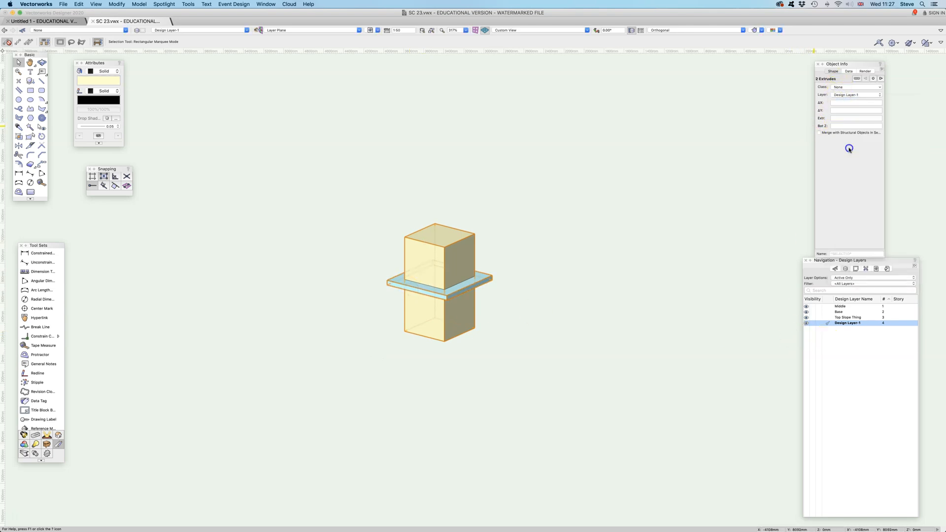
# Step: Check the Middle, Base and Top Slope Thing layers one by one and restore the layer options to Show/Snap/Modify Others
pyautogui.click(828, 306)
pyautogui.click(827, 312)
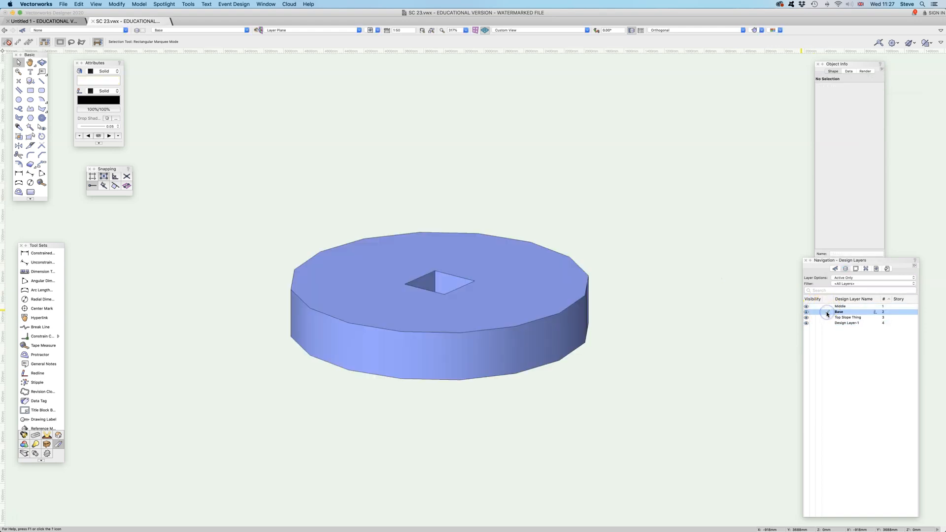
pyautogui.click(828, 318)
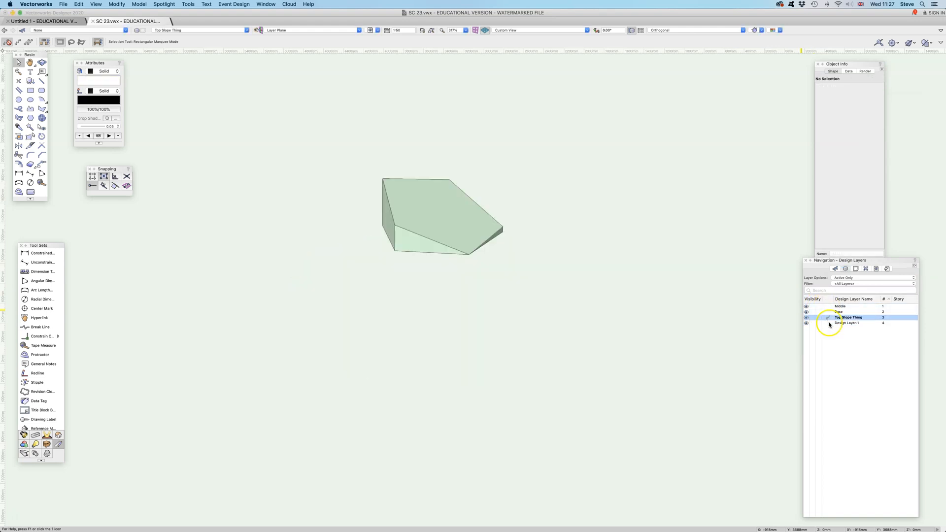
pyautogui.click(844, 278)
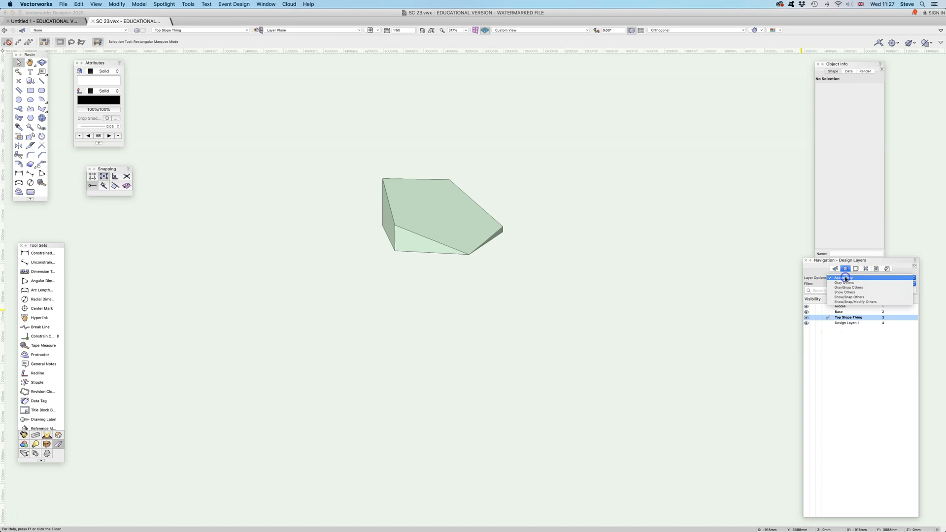
pyautogui.click(850, 302)
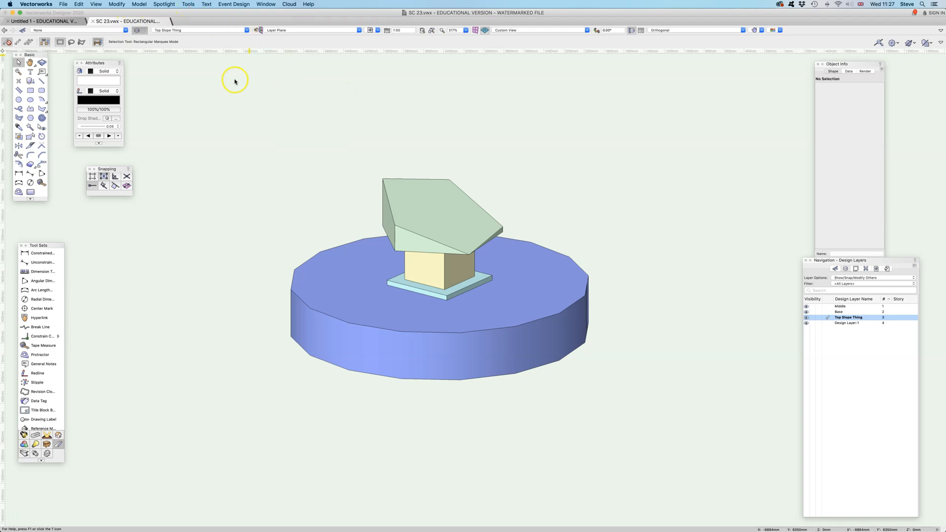
# Step: Review the document's design layers and sheet layers in the Organization dialog and close it without changes
pyautogui.press('super+shift+o')
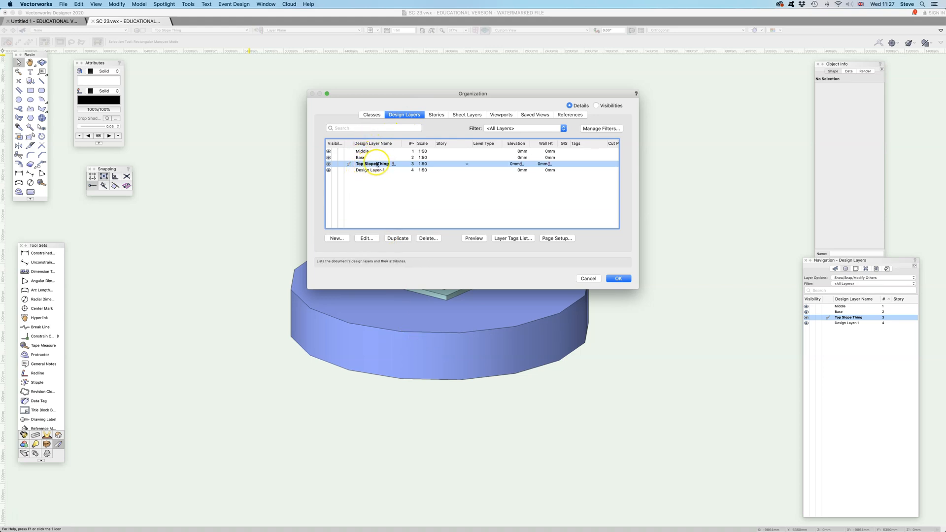
pyautogui.click(467, 114)
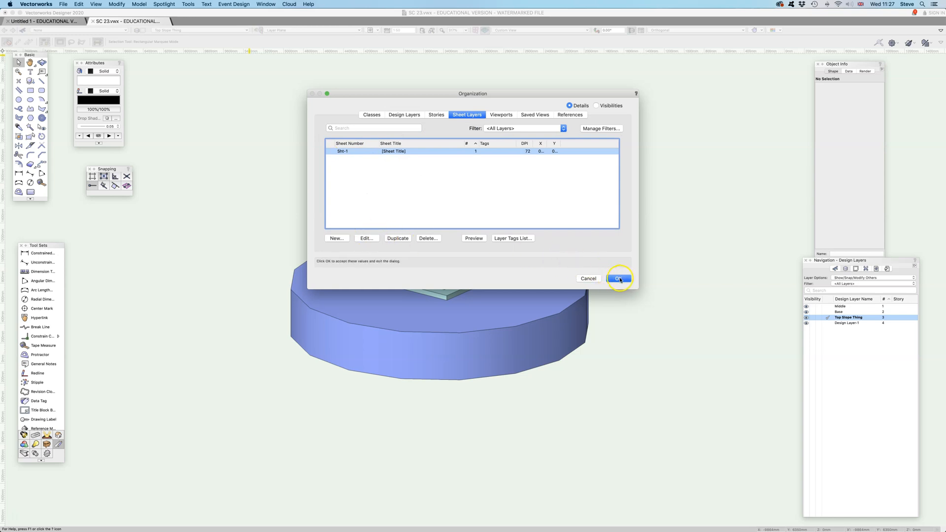
pyautogui.click(589, 278)
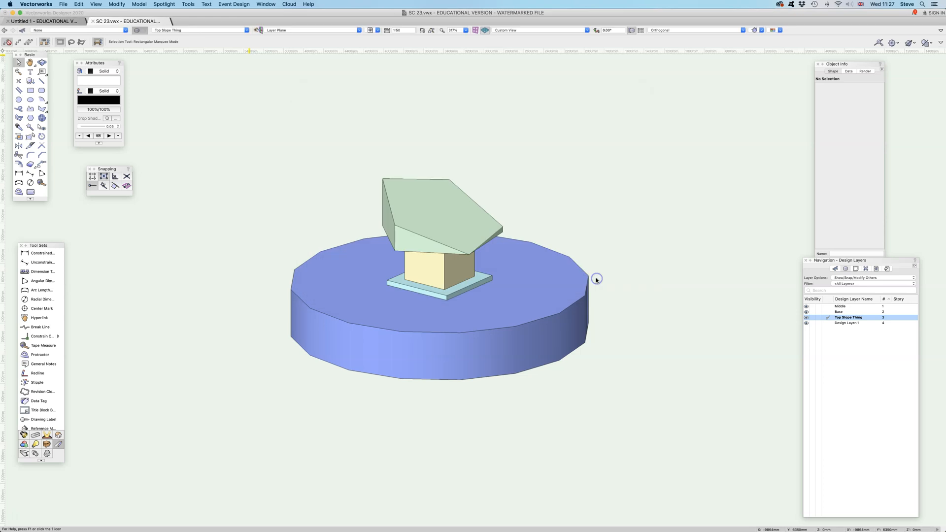
# Step: Start a viewport of the current custom view on sheet layer Sht-1 and check its layer and class visibilities
pyautogui.click(96, 4)
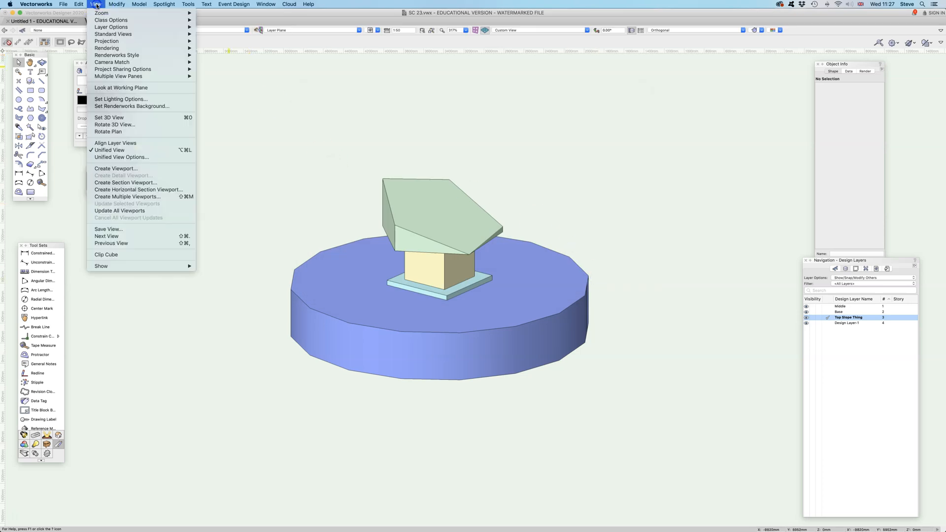
pyautogui.click(148, 169)
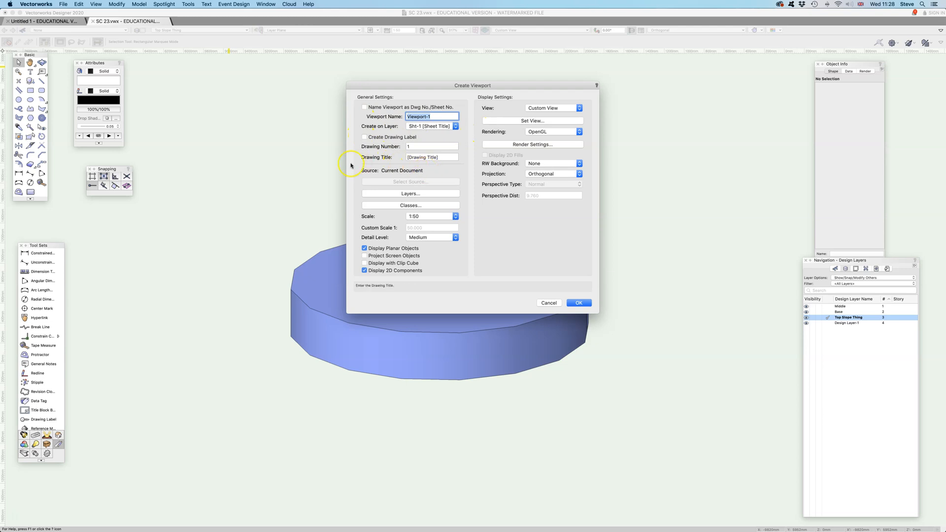
pyautogui.click(413, 195)
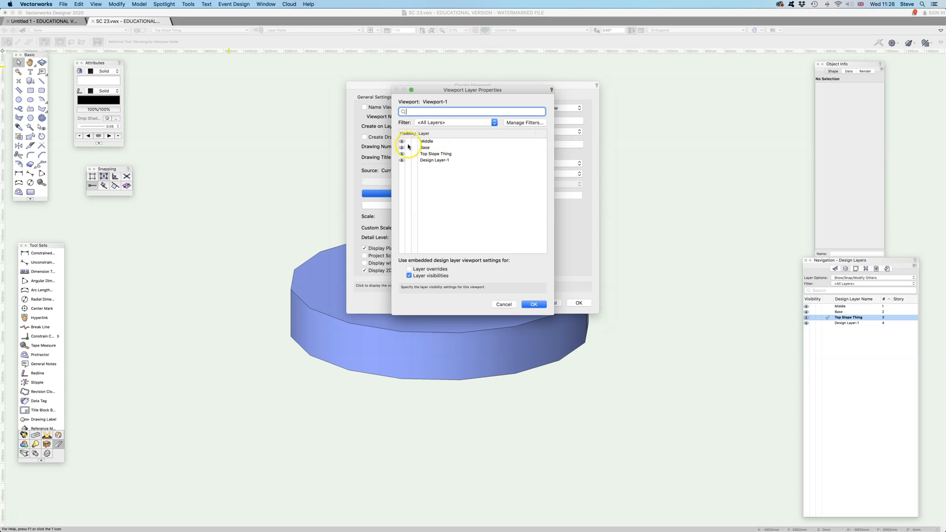
pyautogui.click(534, 304)
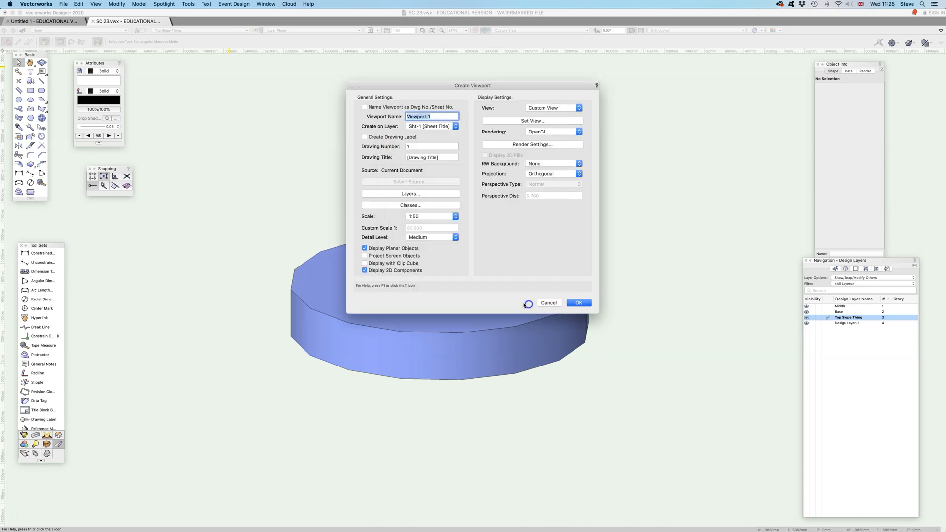
pyautogui.click(412, 205)
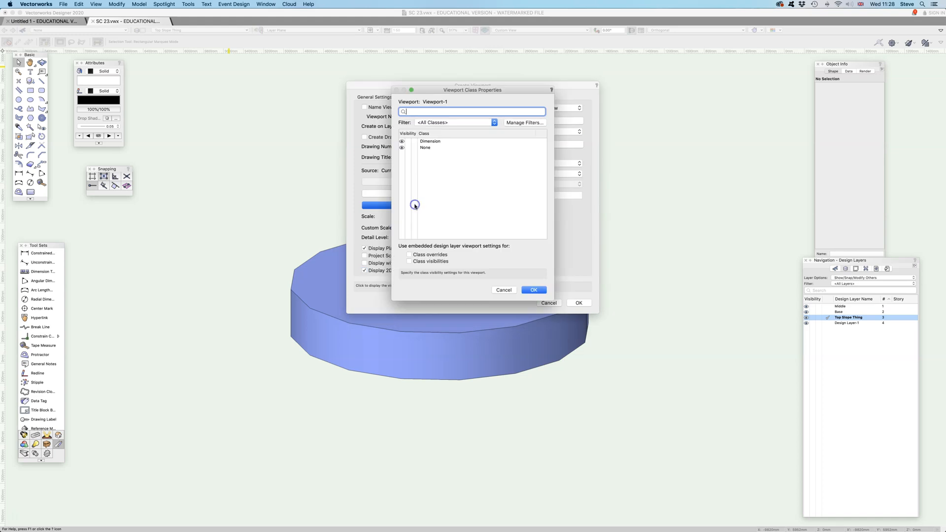
pyautogui.click(510, 290)
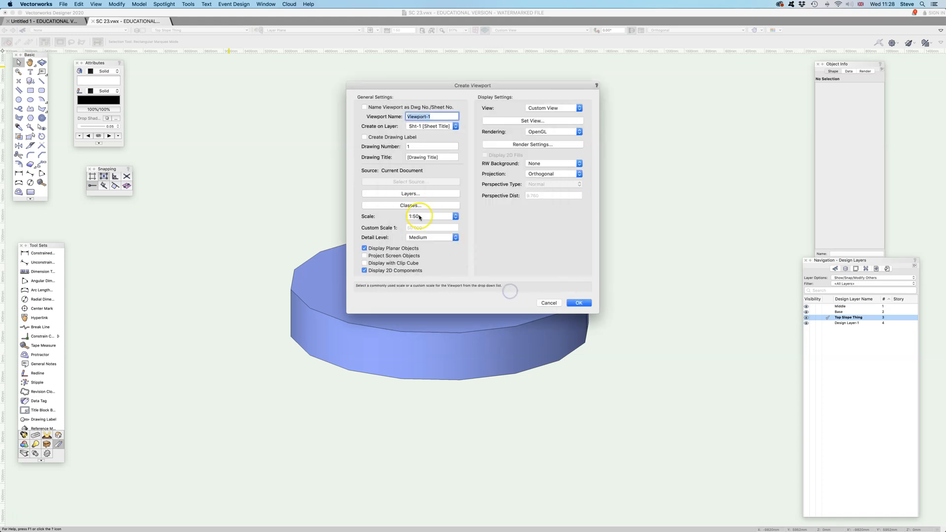
# Step: Try a viewport scale of 1:20 and set it back to 1:50
pyautogui.click(454, 217)
pyautogui.click(429, 209)
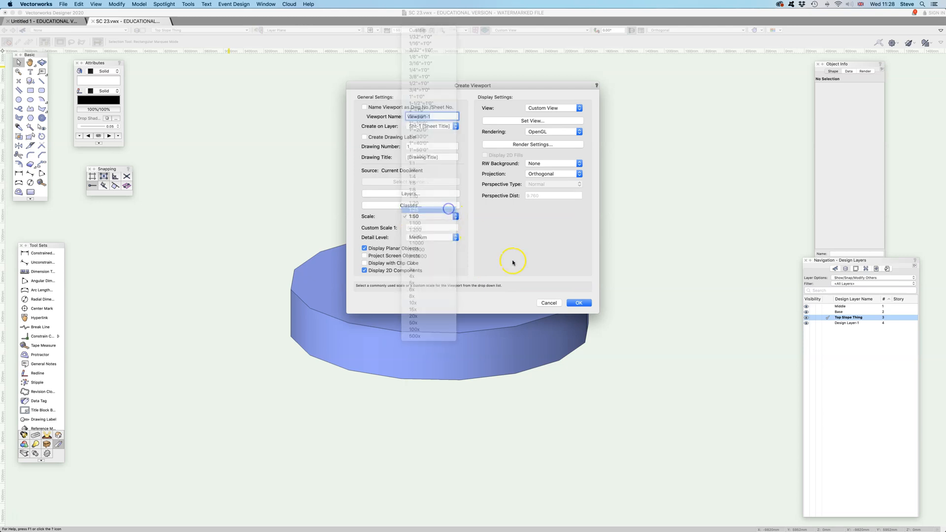
pyautogui.click(455, 217)
pyautogui.click(444, 215)
pyautogui.click(444, 217)
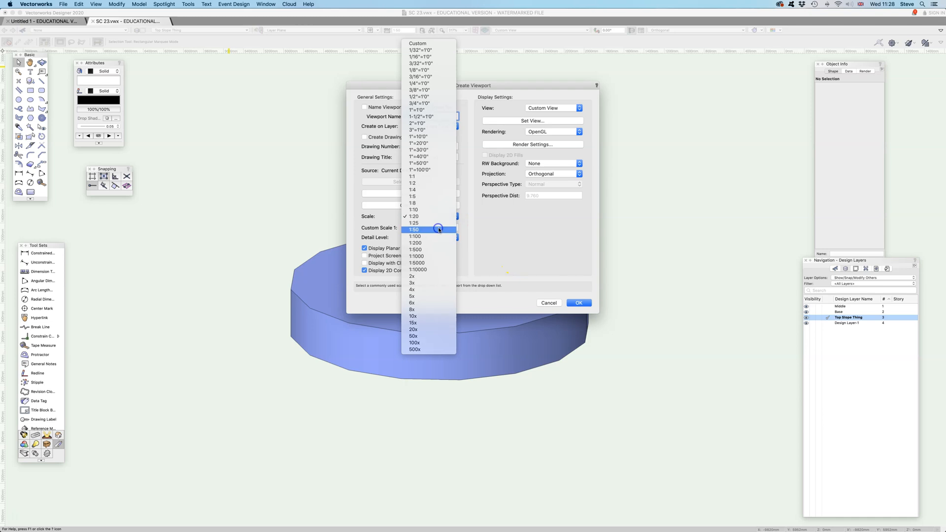
pyautogui.click(437, 230)
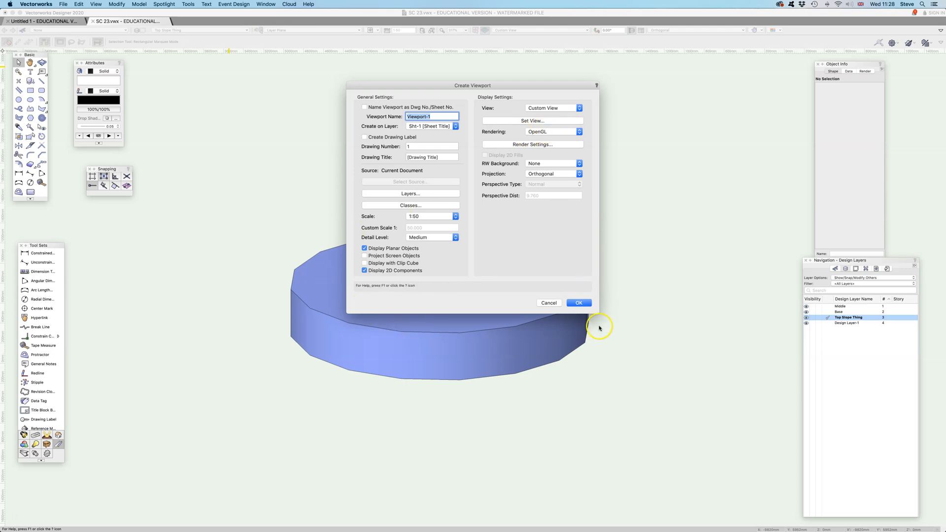
# Step: Create the viewport on the sheet layer and move it to the centre of the title-block sheet
pyautogui.click(579, 303)
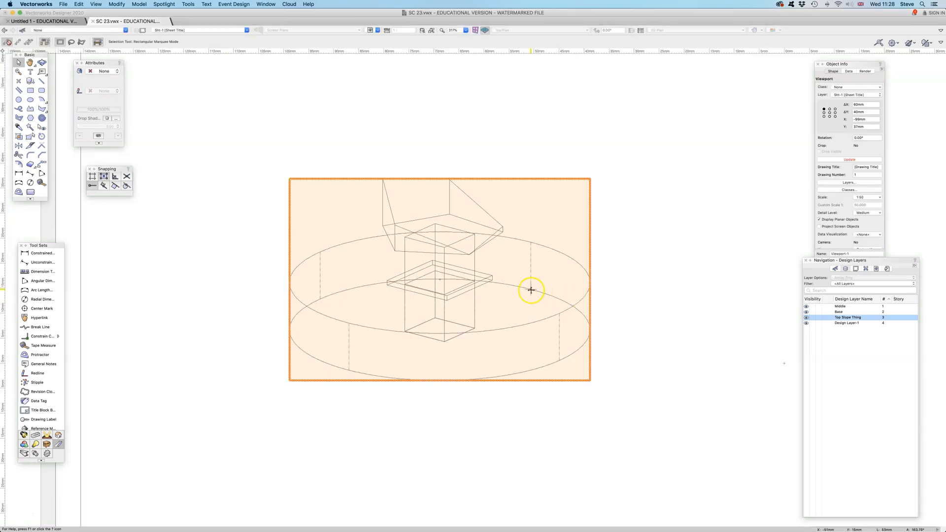
pyautogui.scroll(-5, 535, 291)
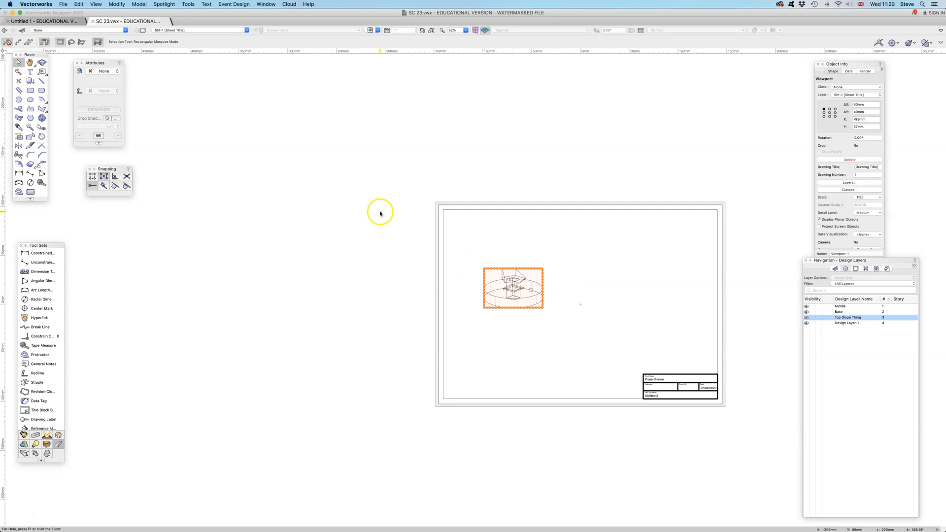
pyautogui.moveTo(513, 289); pyautogui.dragTo(581, 304)
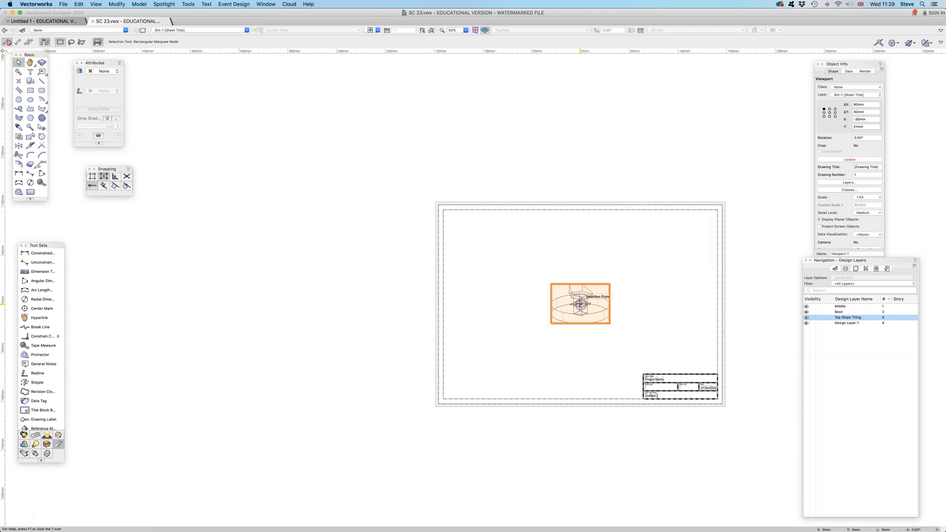
pyautogui.click(597, 270)
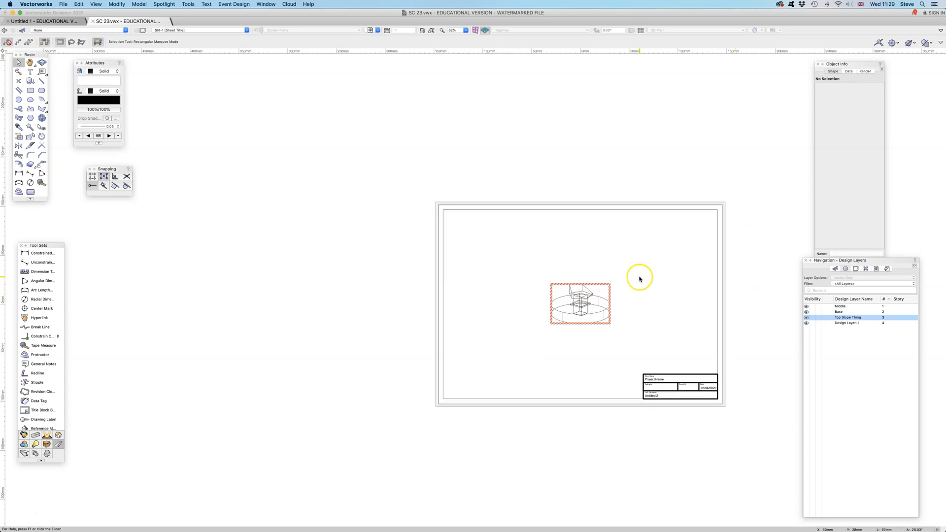
pyautogui.scroll(3, 609, 280)
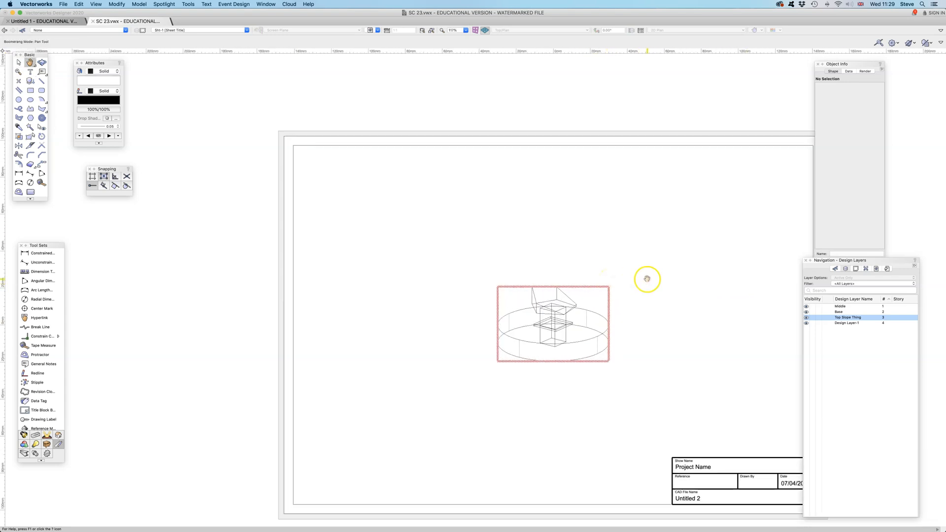
pyautogui.moveTo(646, 276); pyautogui.dragTo(630, 247, button='middle')
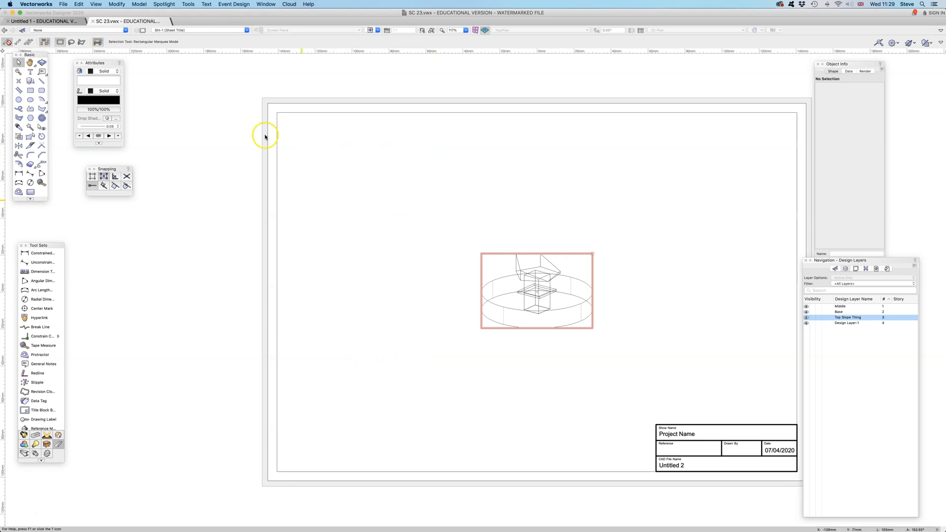
# Step: Return to the Base design layer and switch the model to the Top/Plan view
pyautogui.click(195, 31)
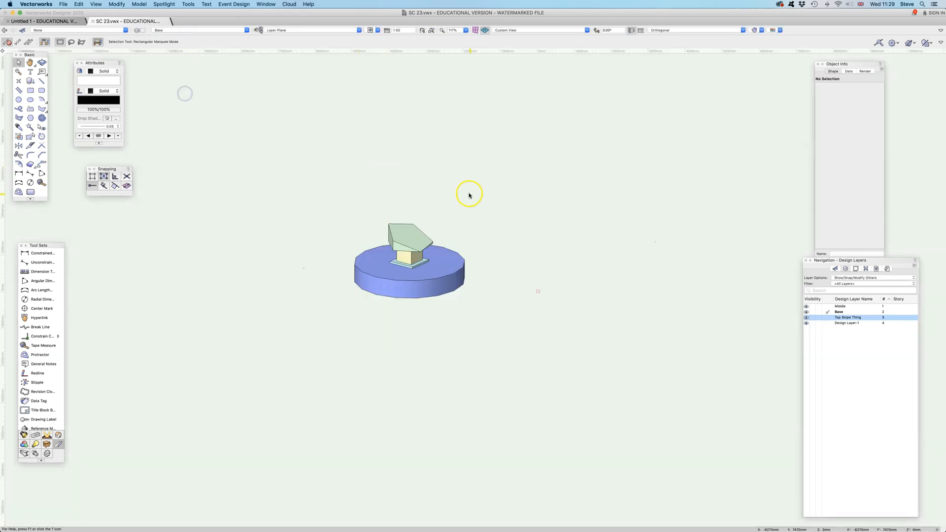
pyautogui.click(535, 31)
pyautogui.click(533, 40)
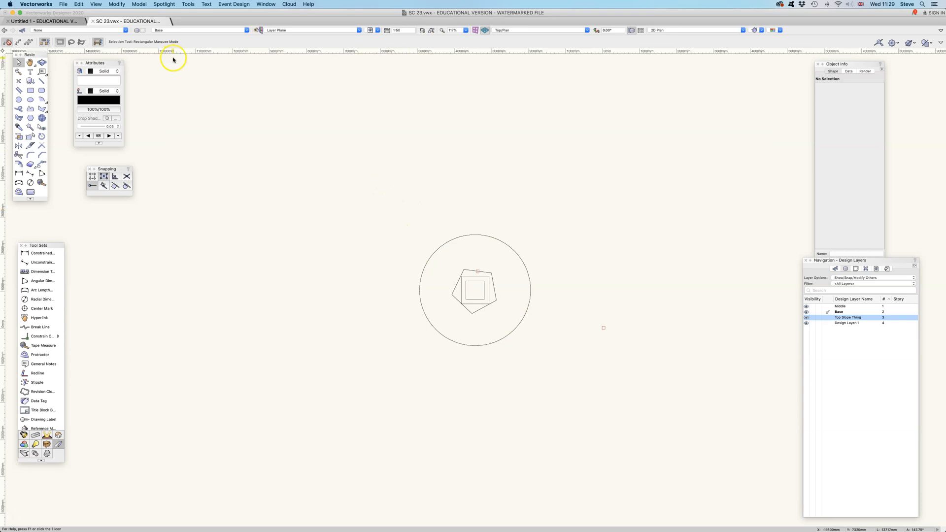
# Step: Create a Top/Plan viewport named "Plan BAse" on sheet layer Sht-1 at 1:50 and move it to the sheet's upper-left area
pyautogui.click(96, 4)
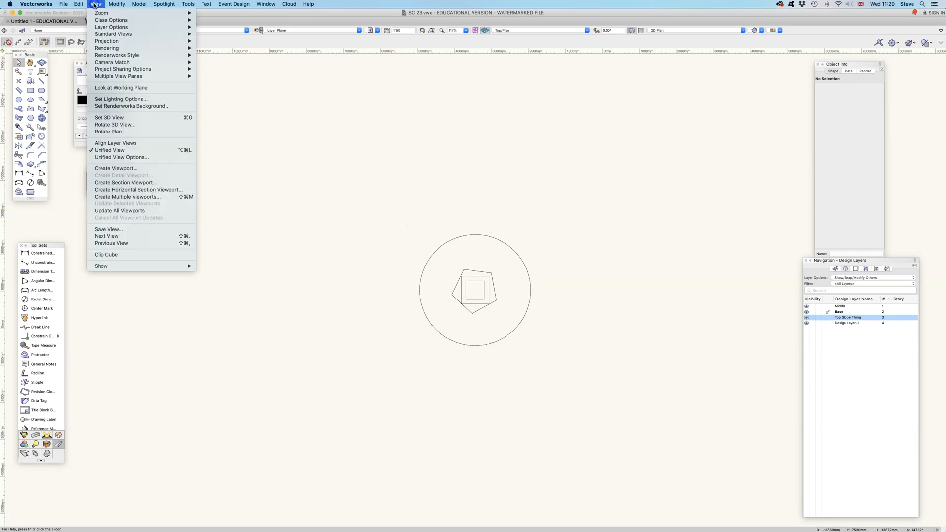
pyautogui.click(140, 169)
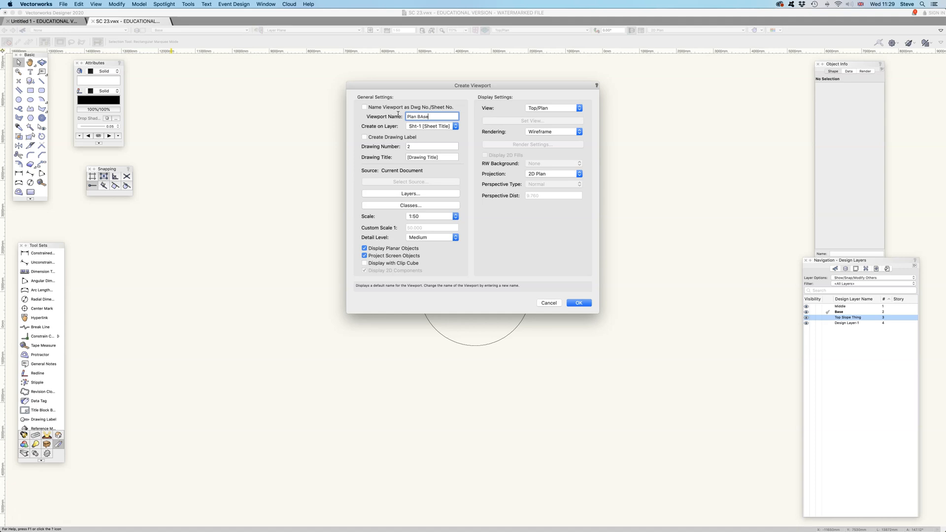
pyautogui.click(406, 139)
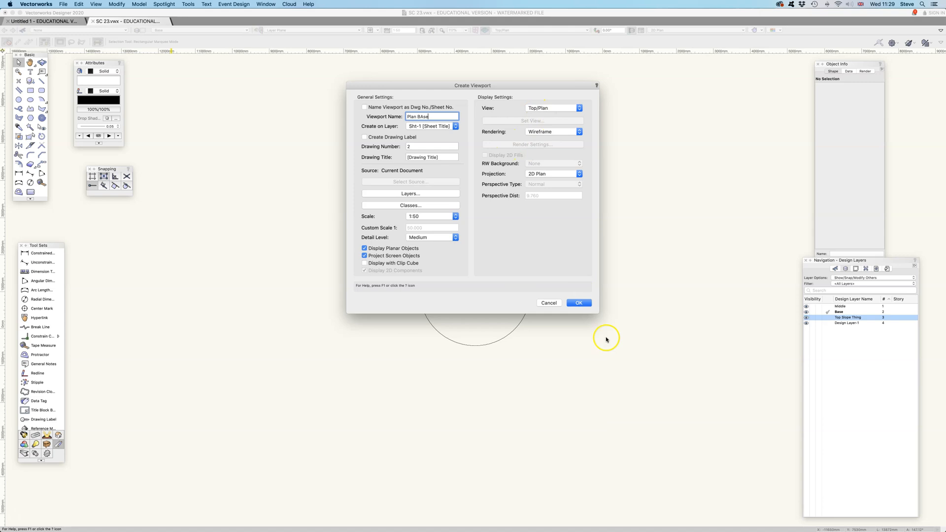
pyautogui.click(582, 304)
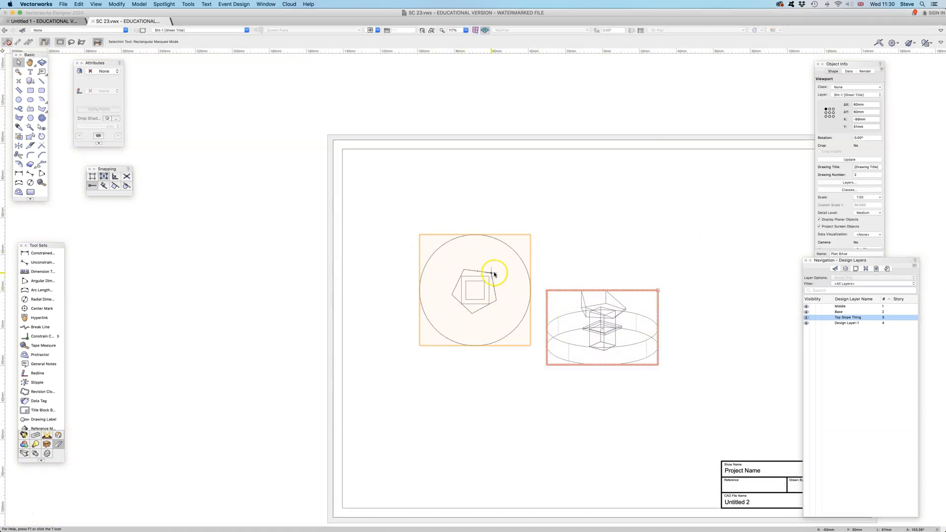
pyautogui.moveTo(478, 273); pyautogui.dragTo(422, 202)
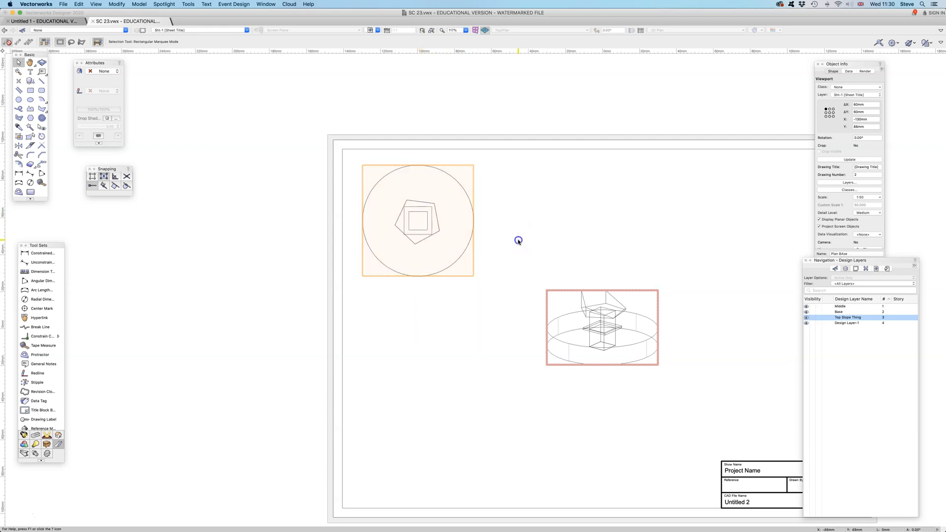
pyautogui.click(519, 240)
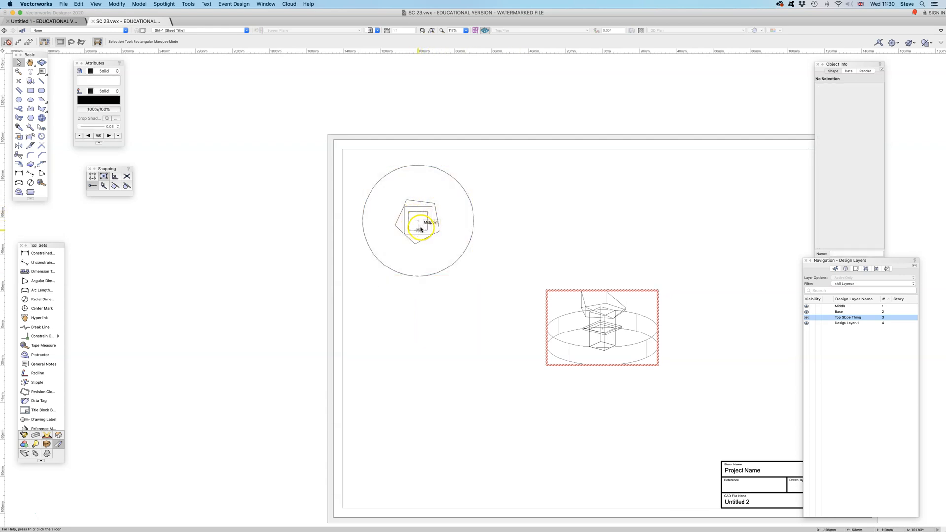
# Step: Hide the Middle, Top Slope Thing and Design Layer-1 layers in the plan viewport so that only Base is shown
pyautogui.click(468, 197)
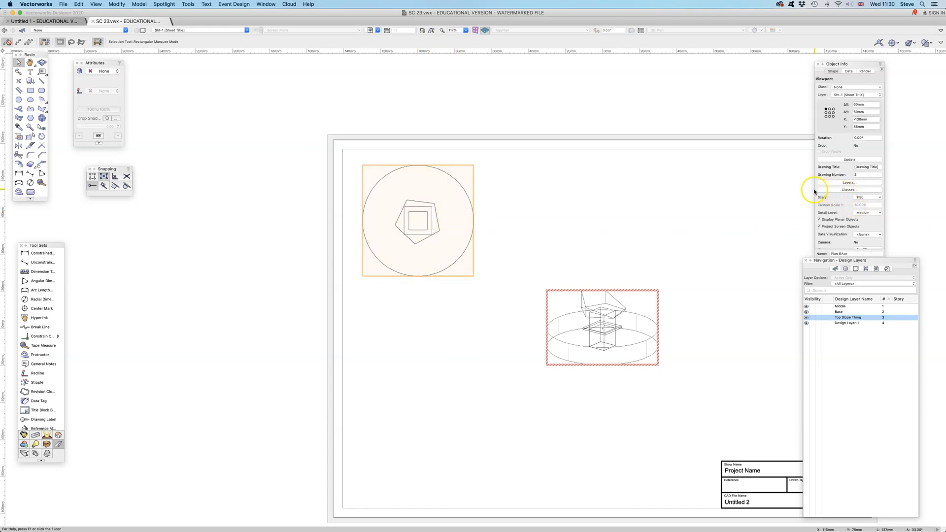
pyautogui.click(849, 184)
pyautogui.click(409, 143)
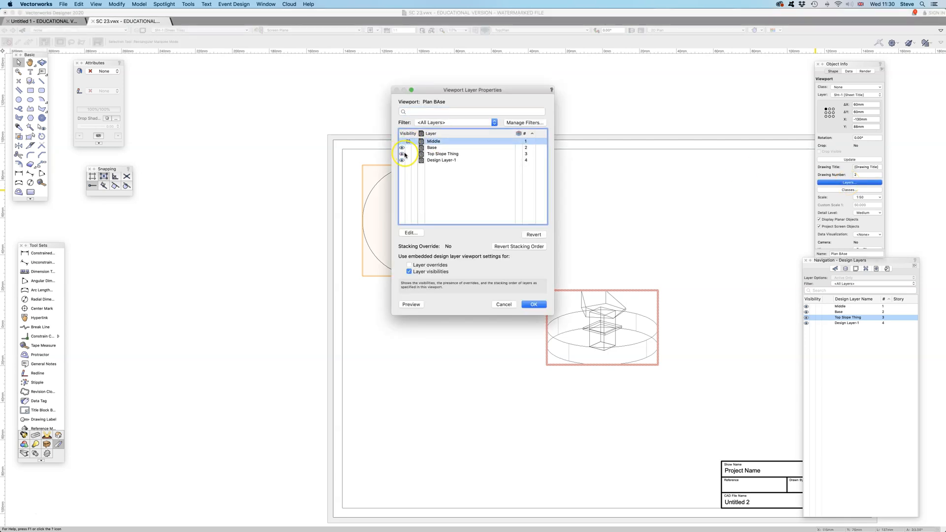
pyautogui.click(407, 155)
pyautogui.click(408, 161)
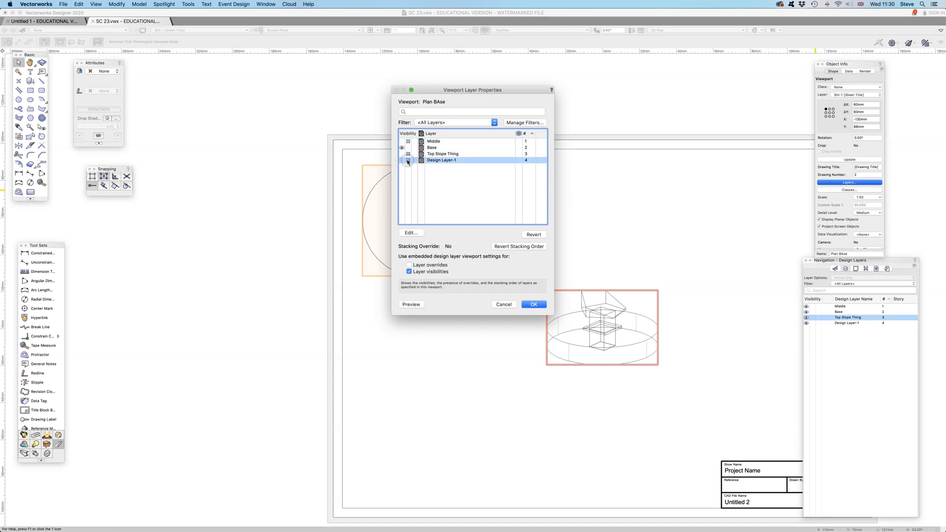
pyautogui.click(536, 304)
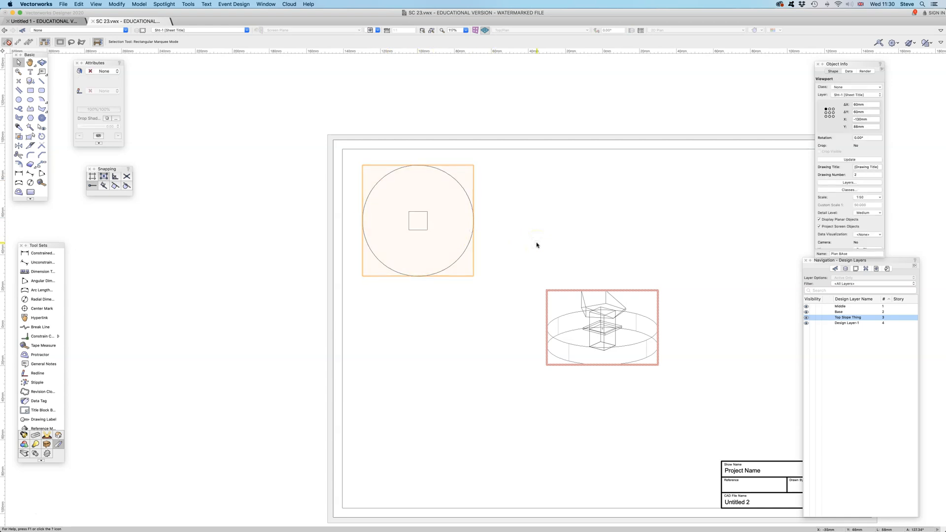
# Step: Duplicate the base plan viewport, set the copy to the Front view and align it directly below the plan
pyautogui.press('super+d')
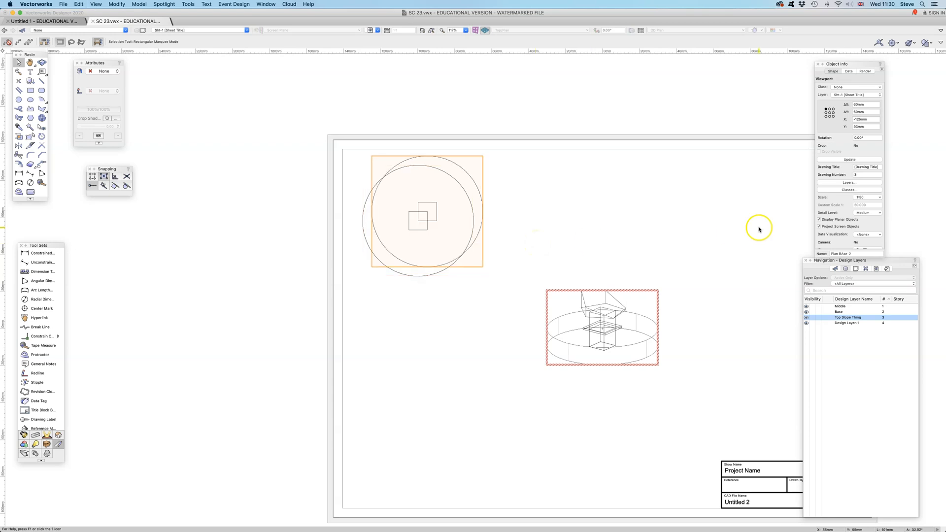
pyautogui.scroll(-3, 863, 226)
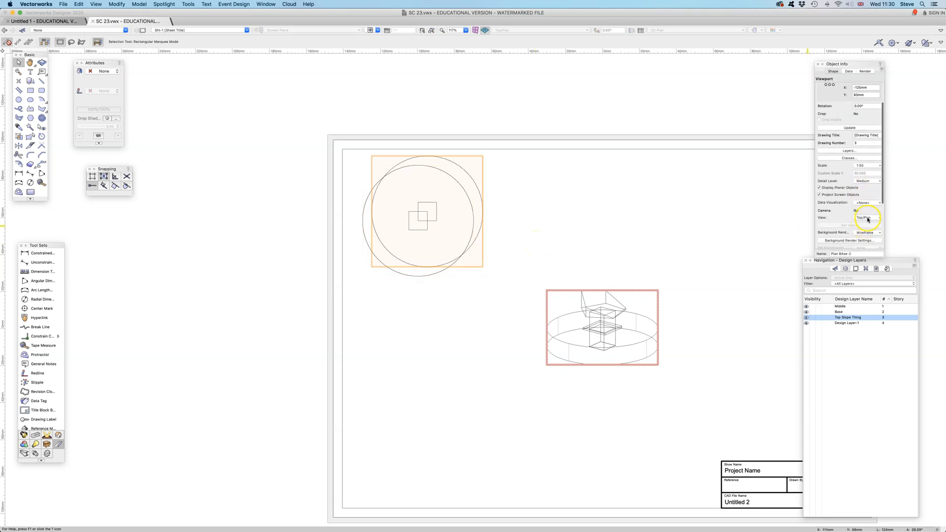
pyautogui.click(867, 217)
pyautogui.click(867, 240)
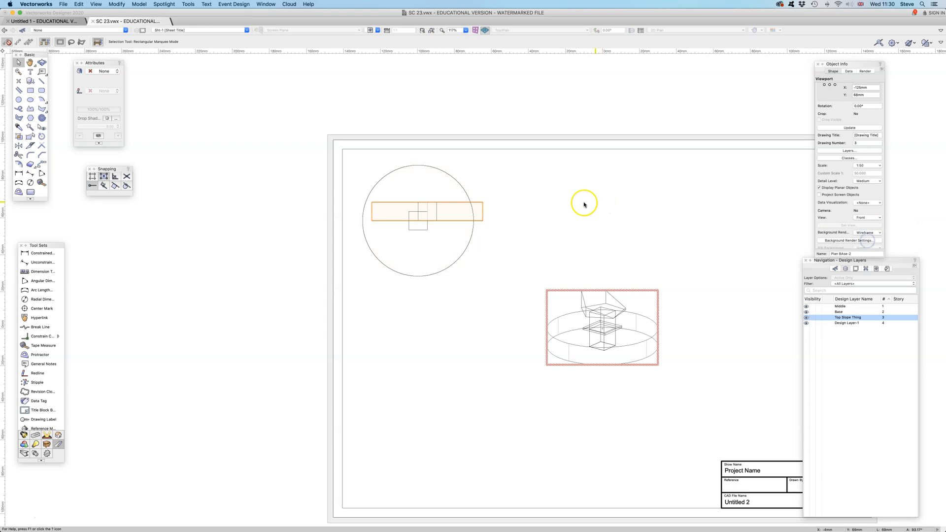
pyautogui.moveTo(483, 202); pyautogui.dragTo(470, 291)
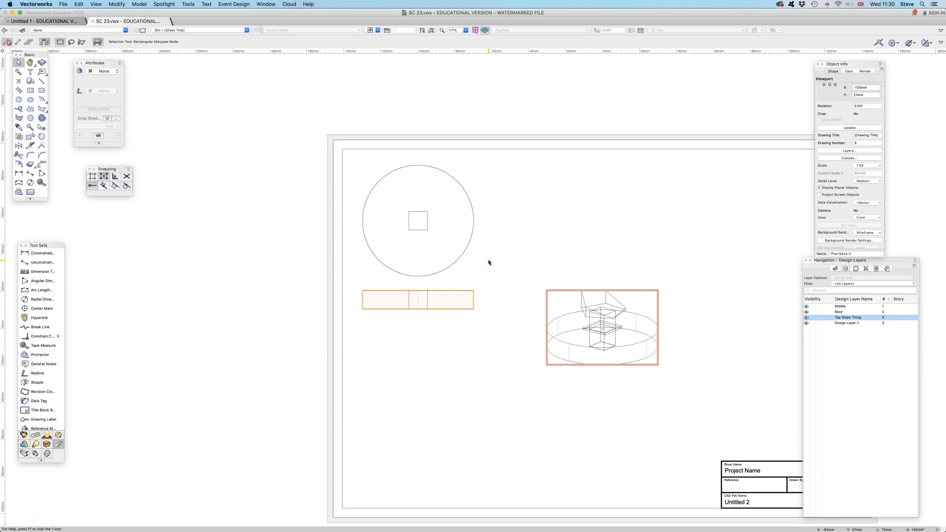
# Step: Duplicate the base plan viewport again and place the copy below the base's front view
pyautogui.click(470, 242)
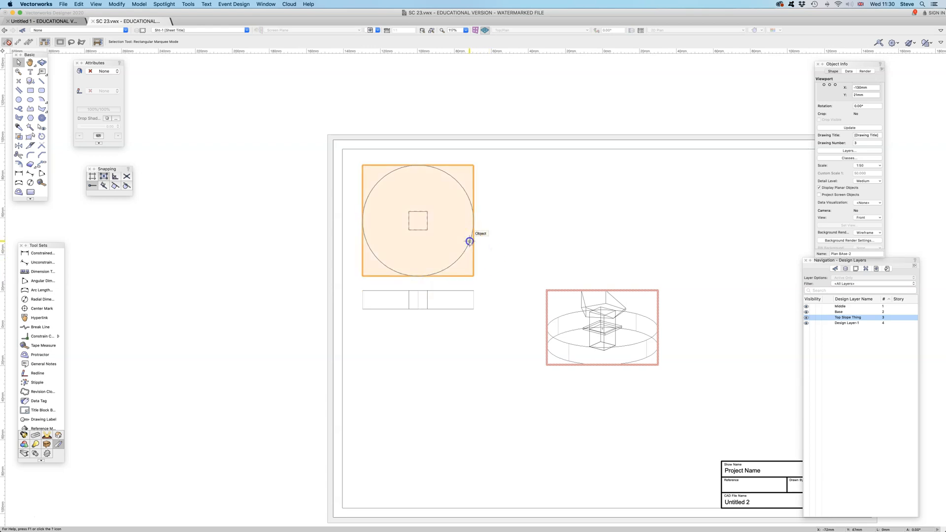
pyautogui.press('super+d')
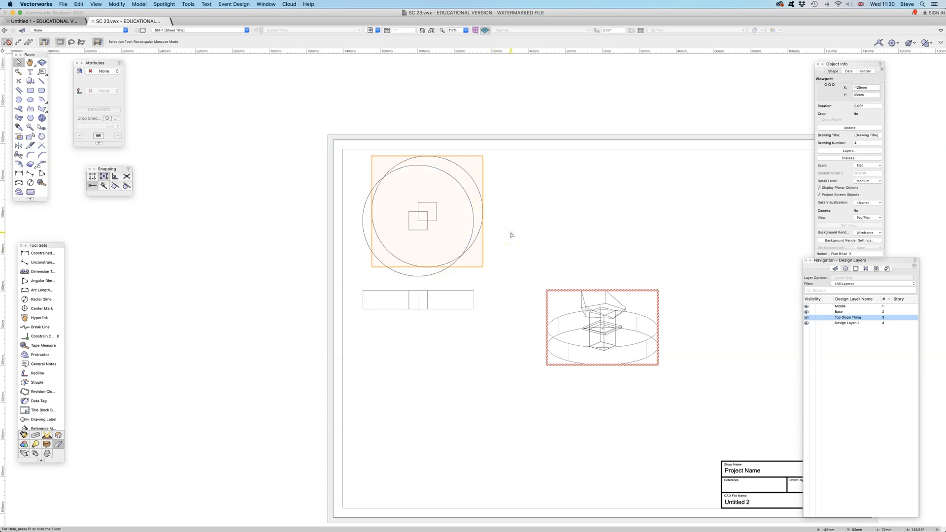
pyautogui.moveTo(427, 156); pyautogui.dragTo(435, 342)
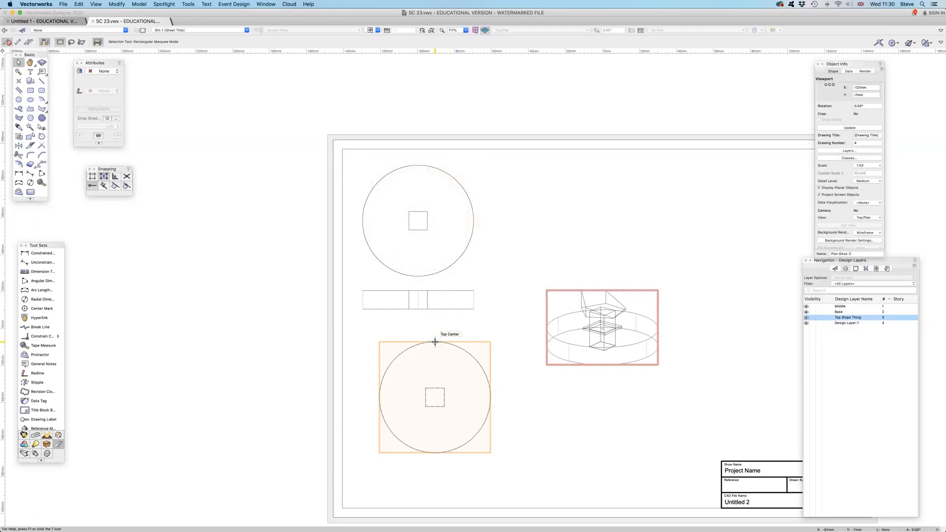
# Step: Show only the Middle layer in the lower plan viewport and centre it beneath the base views
pyautogui.scroll(2, 533, 227)
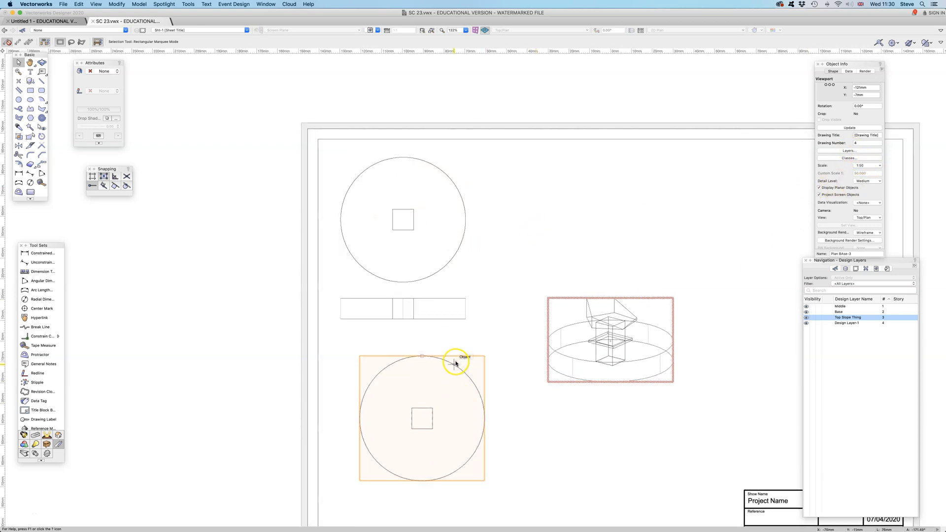
pyautogui.scroll(3, 841, 200)
pyautogui.click(847, 182)
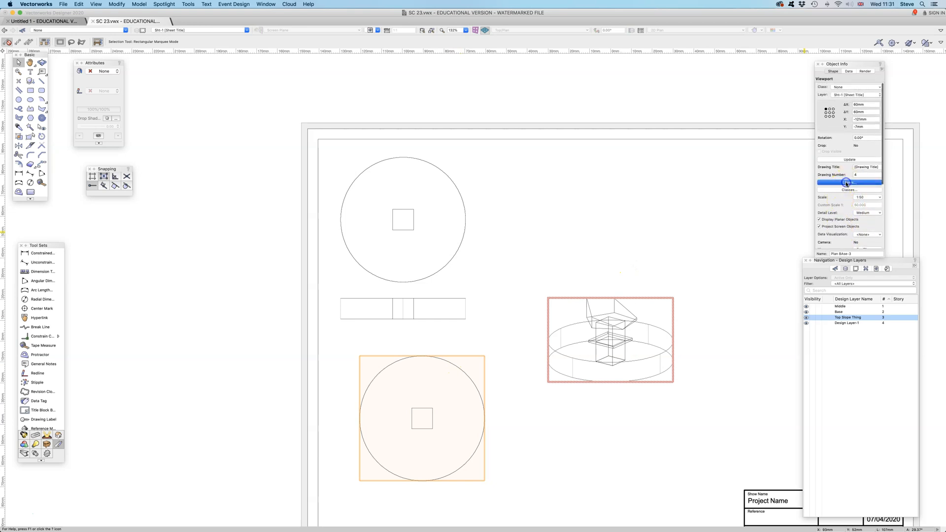
pyautogui.click(408, 146)
pyautogui.click(401, 141)
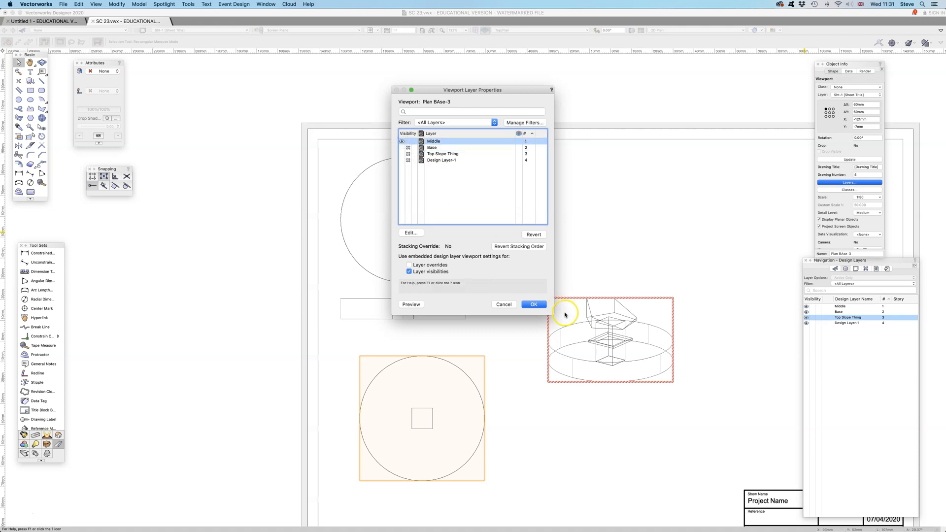
pyautogui.click(534, 304)
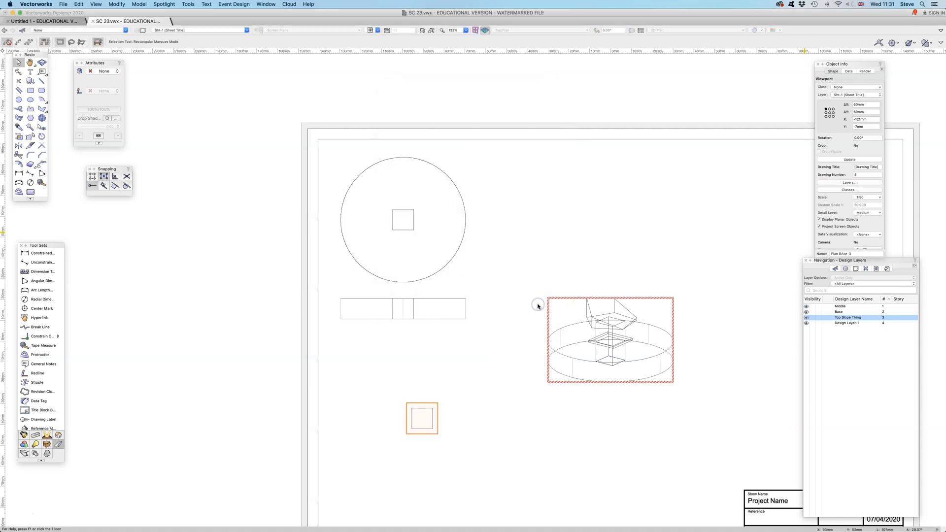
pyautogui.click(422, 419)
pyautogui.moveTo(407, 402); pyautogui.dragTo(403, 380)
# Step: Duplicate the Middle plan viewport, set the copy to the Front view and align it directly below the plan
pyautogui.press('super+d')
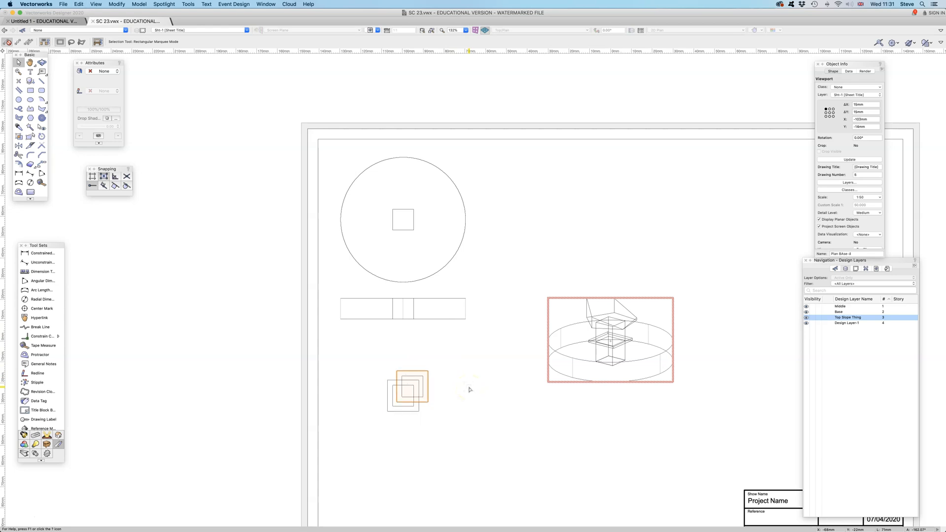
pyautogui.scroll(-3, 865, 234)
pyautogui.click(864, 213)
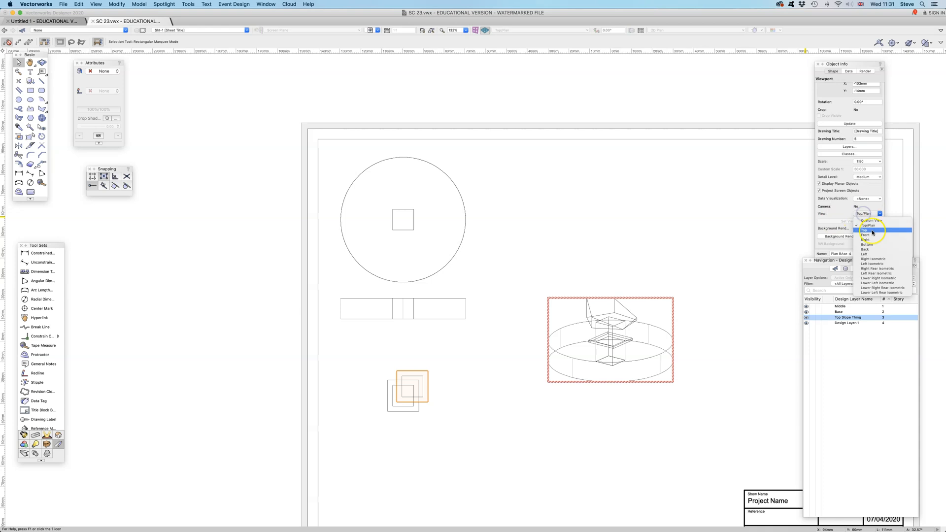
pyautogui.click(871, 236)
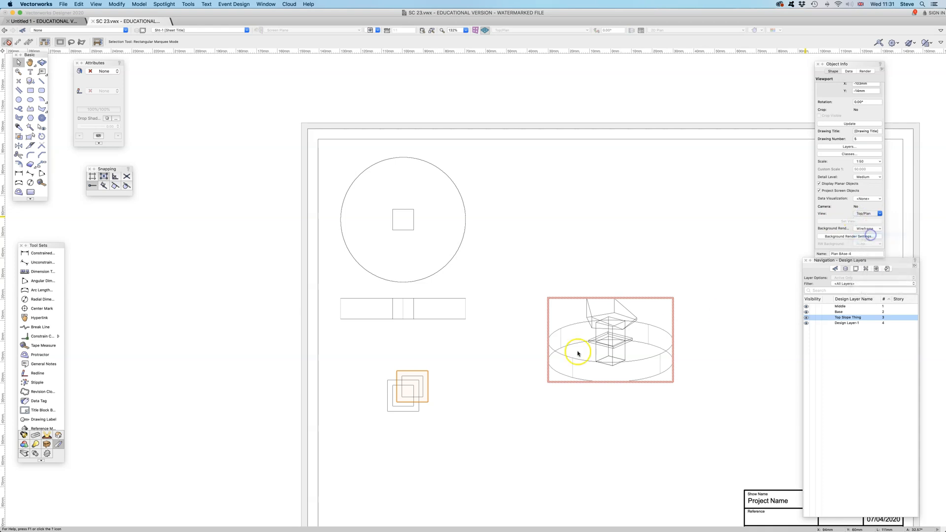
pyautogui.moveTo(427, 367); pyautogui.dragTo(413, 428)
pyautogui.scroll(3, 422, 429)
pyautogui.moveTo(407, 488)
pyautogui.mouseDown()
pyautogui.moveTo(412, 382)
pyautogui.moveTo(421, 460)
pyautogui.moveTo(412, 479)
pyautogui.mouseUp()
# Step: Duplicate the Middle front viewport, set the copy to the Right view and line it up beside the front view
pyautogui.scroll(-2, 449, 429)
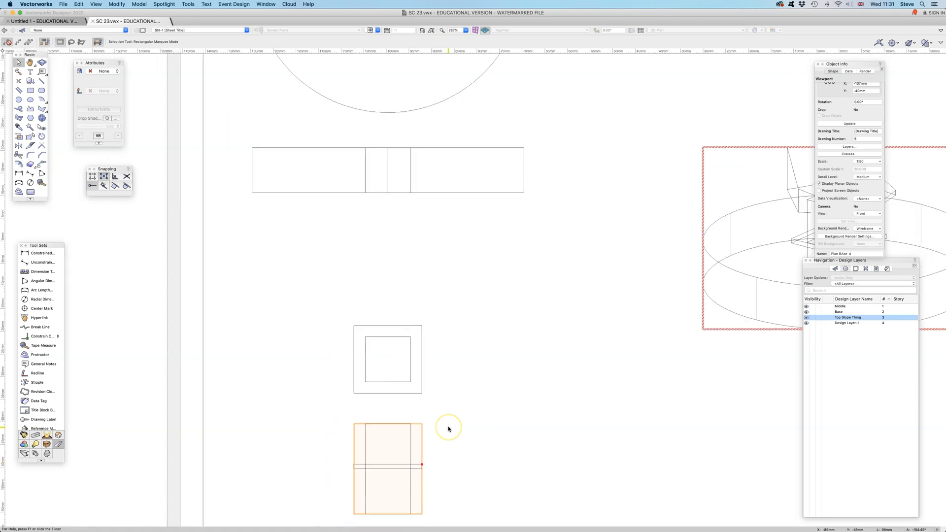
pyautogui.scroll(-1, 448, 429)
pyautogui.moveTo(439, 412); pyautogui.dragTo(382, 313, button='middle')
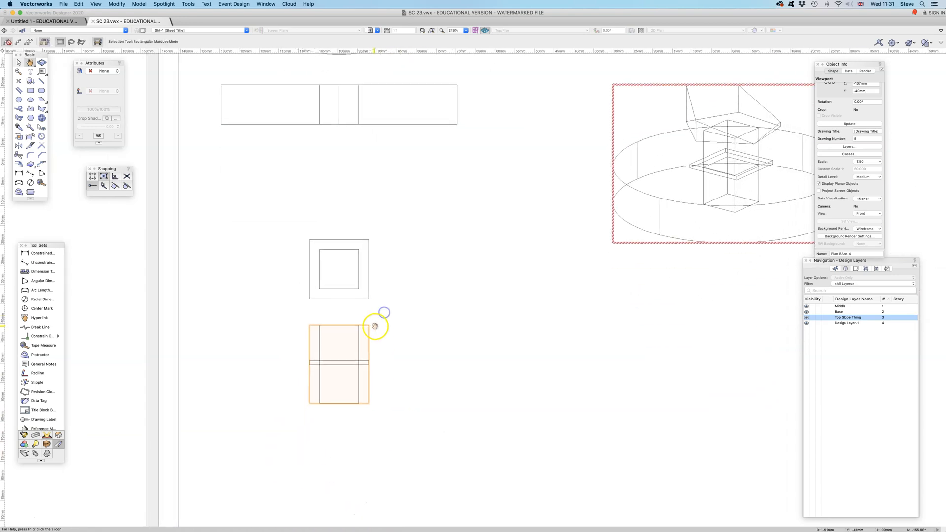
pyautogui.press('super+d')
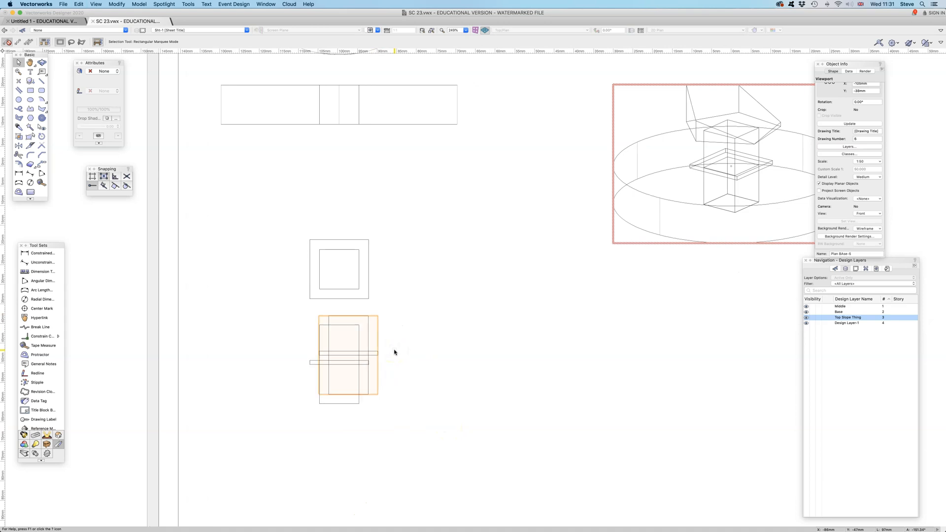
pyautogui.click(868, 213)
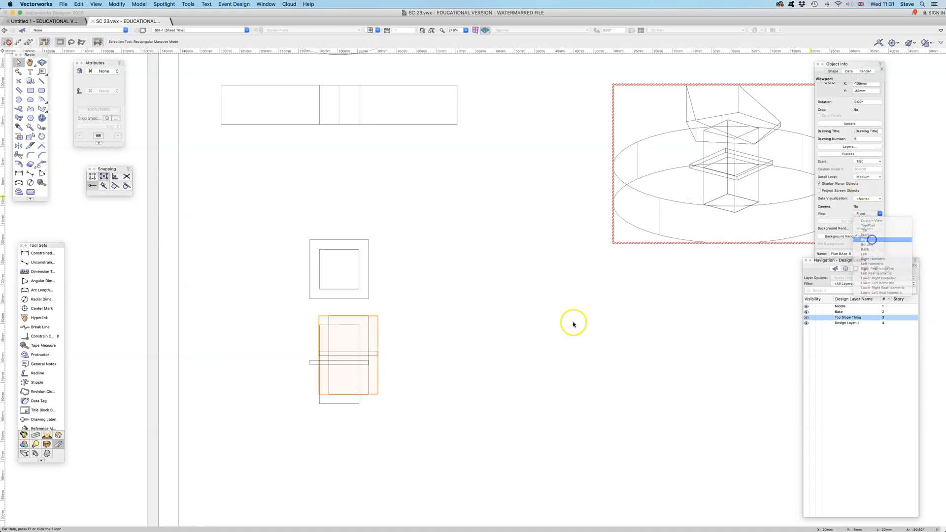
pyautogui.click(444, 321)
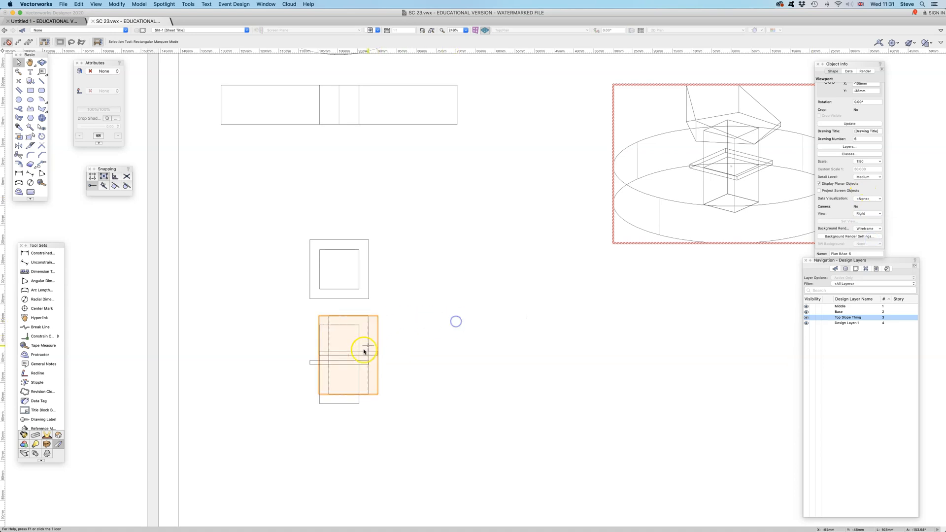
pyautogui.moveTo(364, 350); pyautogui.dragTo(472, 363)
pyautogui.scroll(3, 439, 363)
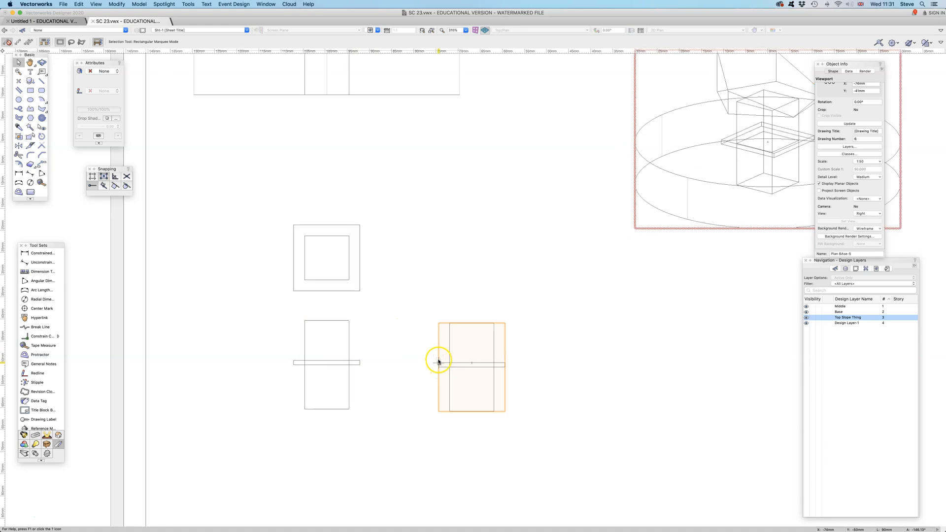
pyautogui.moveTo(449, 419); pyautogui.dragTo(403, 417)
pyautogui.click(512, 331)
# Step: Duplicate the base plan viewport and move one of the two to the sheet's upper-right area
pyautogui.scroll(-10, 513, 331)
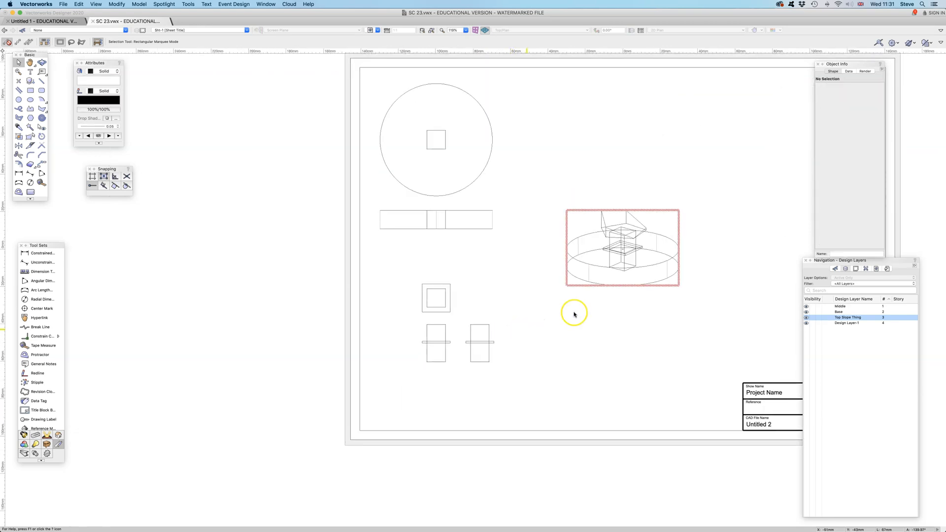
pyautogui.moveTo(567, 326); pyautogui.dragTo(465, 348)
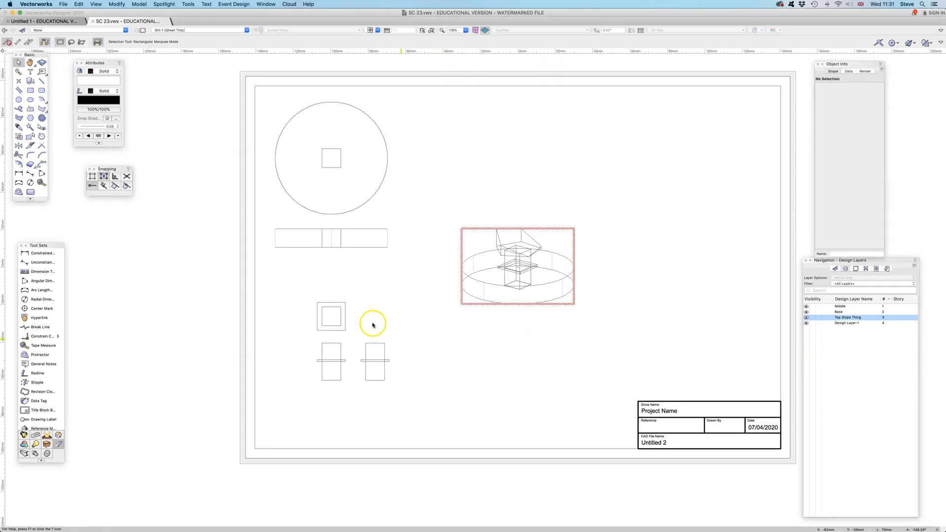
pyautogui.click(388, 147)
pyautogui.press('super+d')
pyautogui.moveTo(387, 147); pyautogui.dragTo(743, 146)
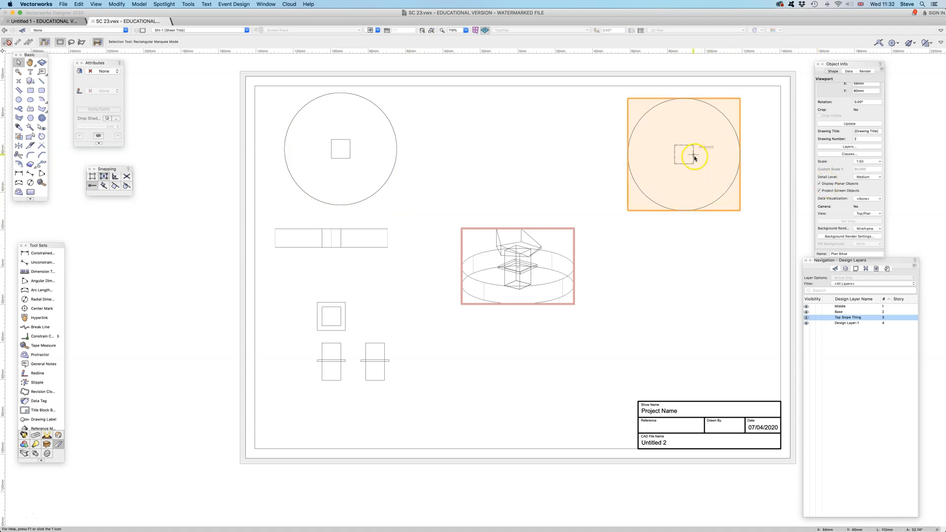
# Step: Show only the Top Slope Thing layer in the upper-right plan viewport, hiding the Base layer
pyautogui.click(858, 148)
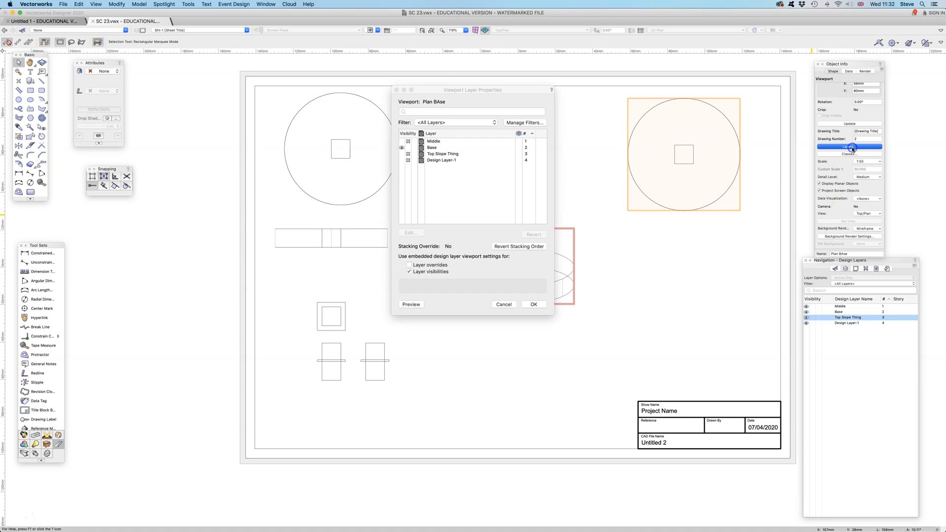
pyautogui.click(403, 154)
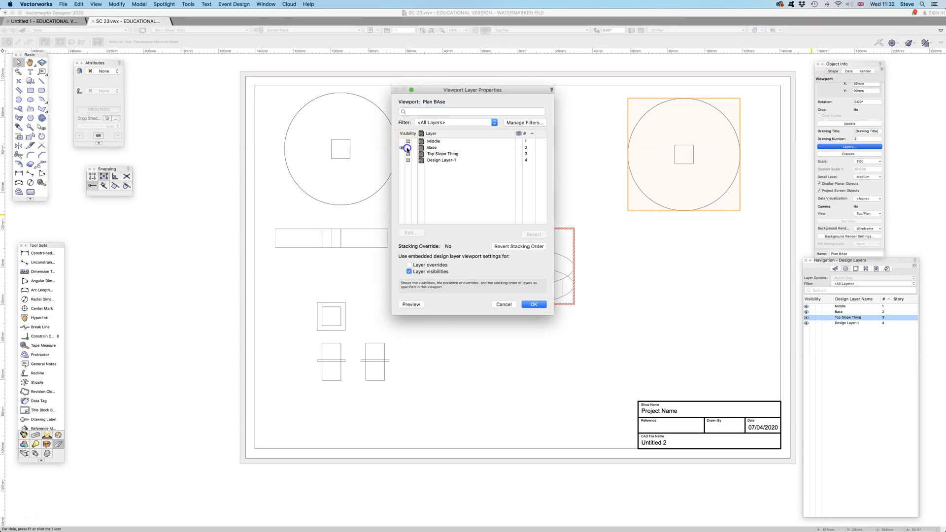
pyautogui.click(534, 304)
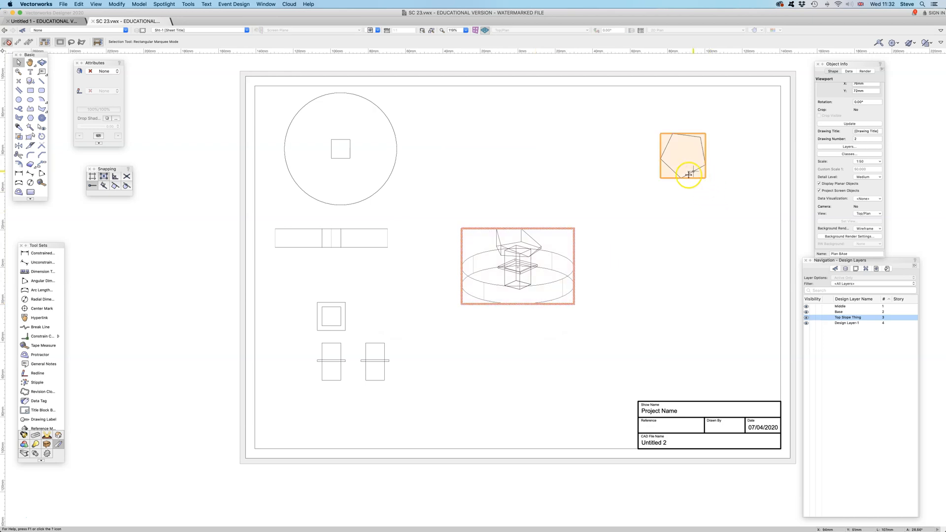
# Step: Duplicate the Top Slope Thing plan viewport, set the copy to the Front view and align it directly below the plan
pyautogui.press('super+d')
pyautogui.click(864, 214)
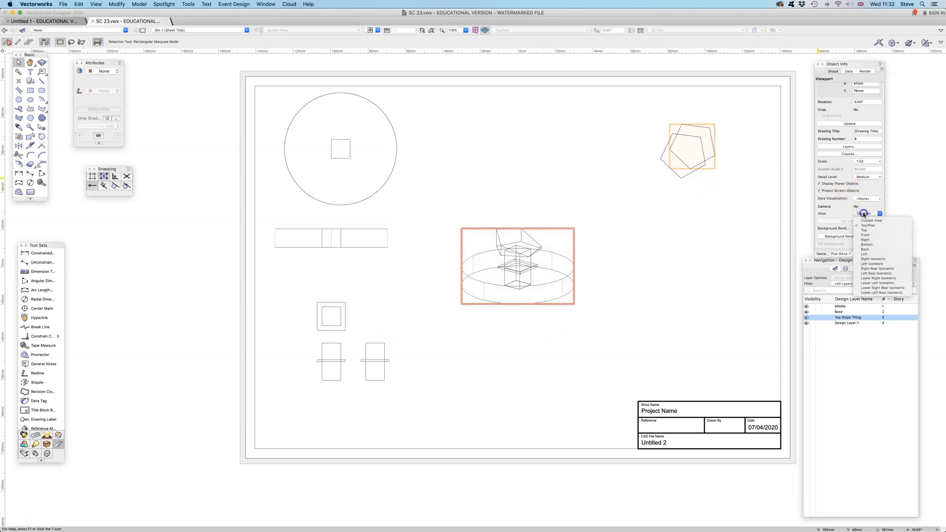
pyautogui.click(866, 235)
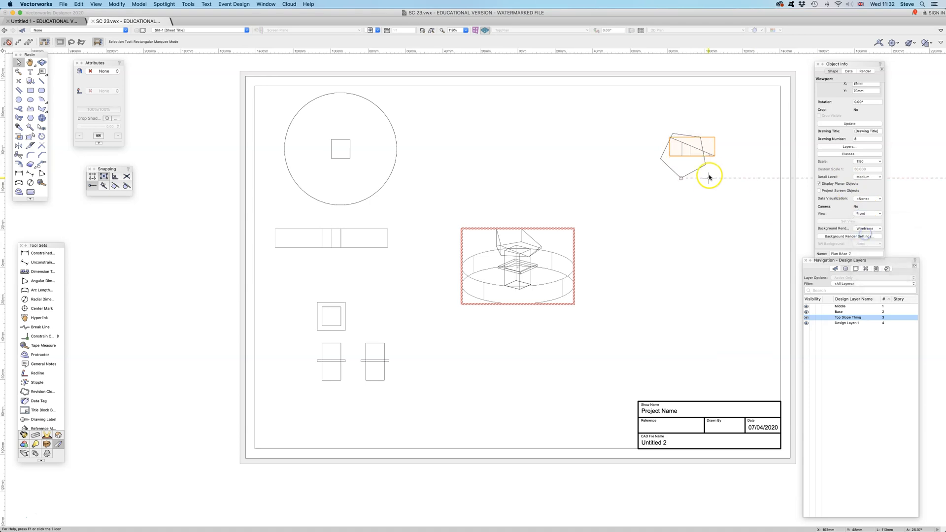
pyautogui.moveTo(708, 152); pyautogui.dragTo(655, 205)
pyautogui.scroll(3, 666, 200)
pyautogui.scroll(-4, 693, 212)
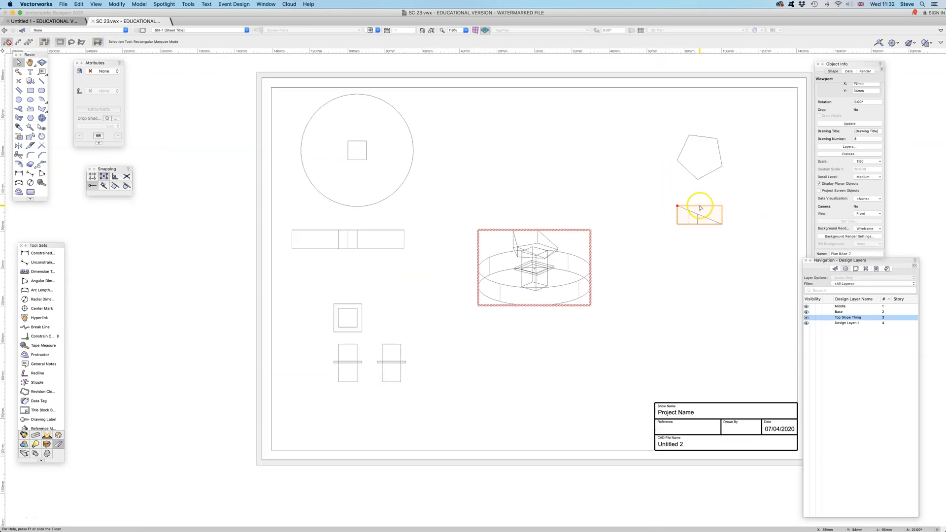
# Step: Duplicate the Top Slope Thing front viewport, set the copy to the Right view and move it beside the front view
pyautogui.press('super+d')
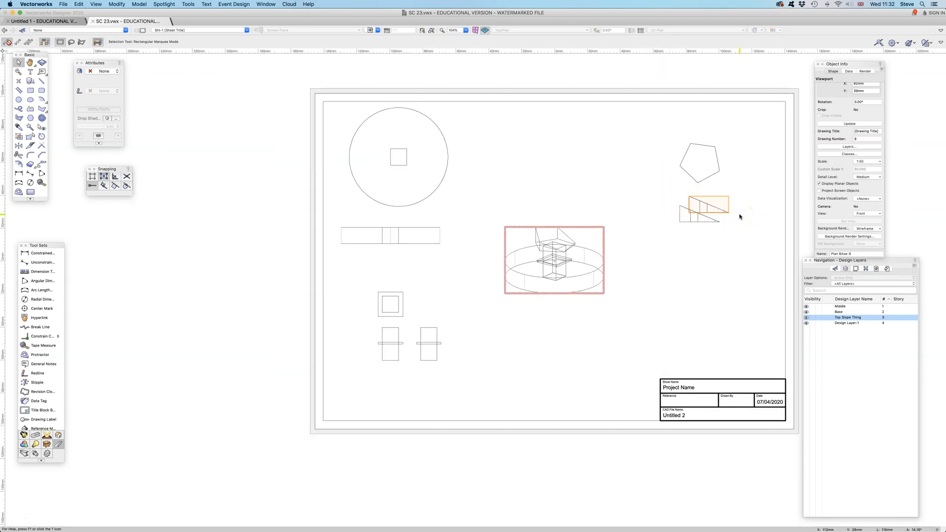
pyautogui.click(865, 215)
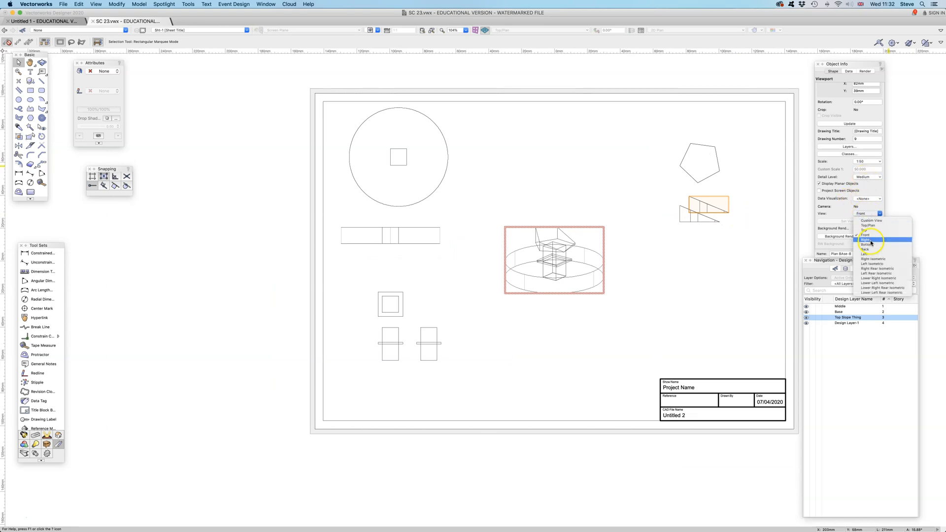
pyautogui.click(871, 240)
pyautogui.moveTo(712, 210); pyautogui.dragTo(746, 209)
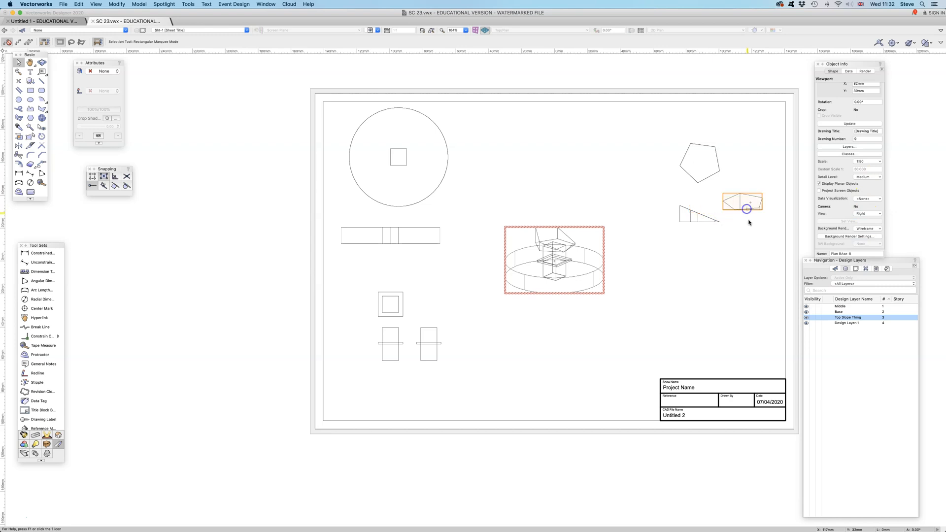
# Step: Move the three Top Slope Thing viewports together up and towards the sheet's centre, and line up the right view level with the front view
pyautogui.scroll(2, 727, 214)
pyautogui.moveTo(638, 106); pyautogui.dragTo(777, 238)
pyautogui.moveTo(667, 229); pyautogui.dragTo(612, 224)
pyautogui.moveTo(625, 125); pyautogui.dragTo(624, 93)
pyautogui.click(690, 187)
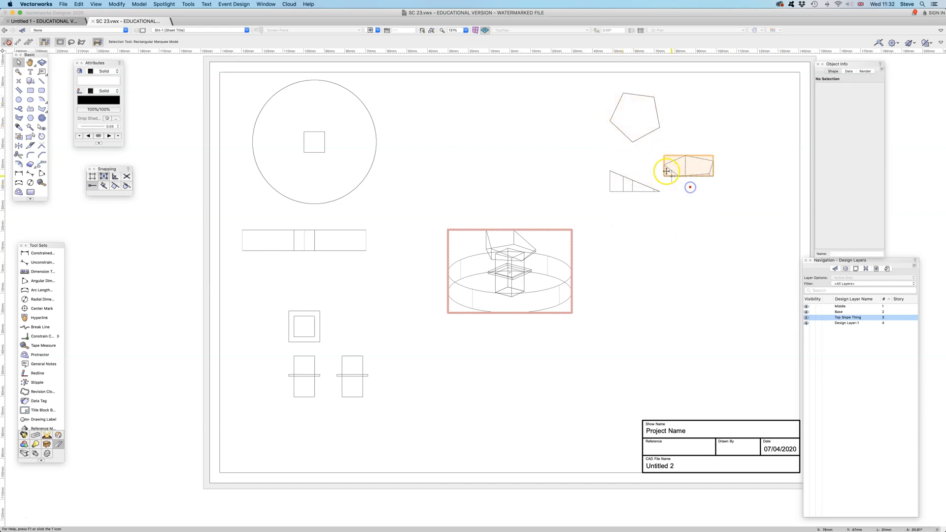
pyautogui.moveTo(664, 165); pyautogui.dragTo(699, 194)
pyautogui.click(700, 221)
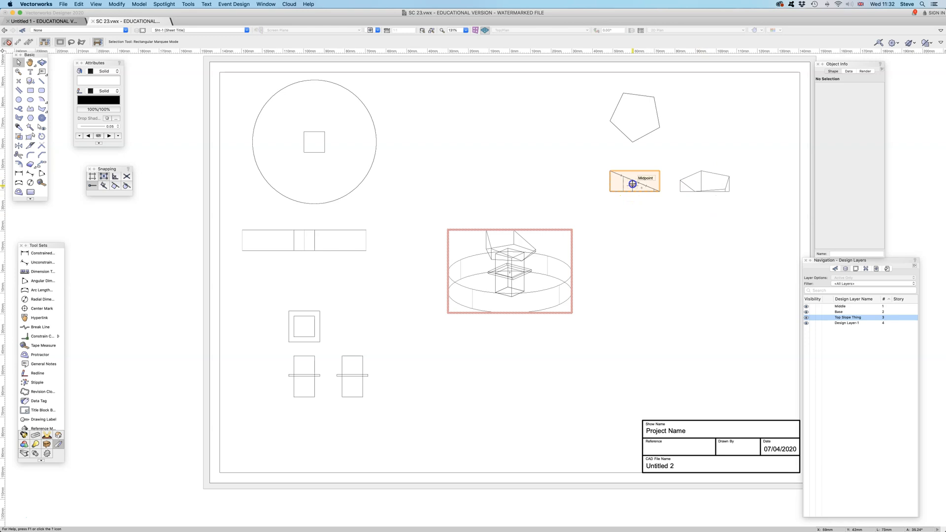
# Step: Set the background rendering of the Top Slope Thing front and right viewports to Dashed Hidden Line
pyautogui.click(633, 185)
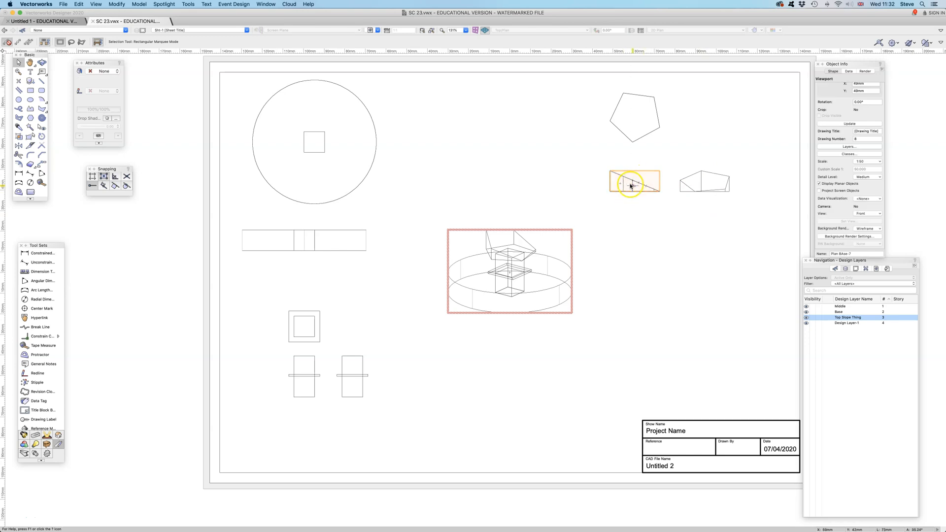
pyautogui.scroll(-3, 823, 198)
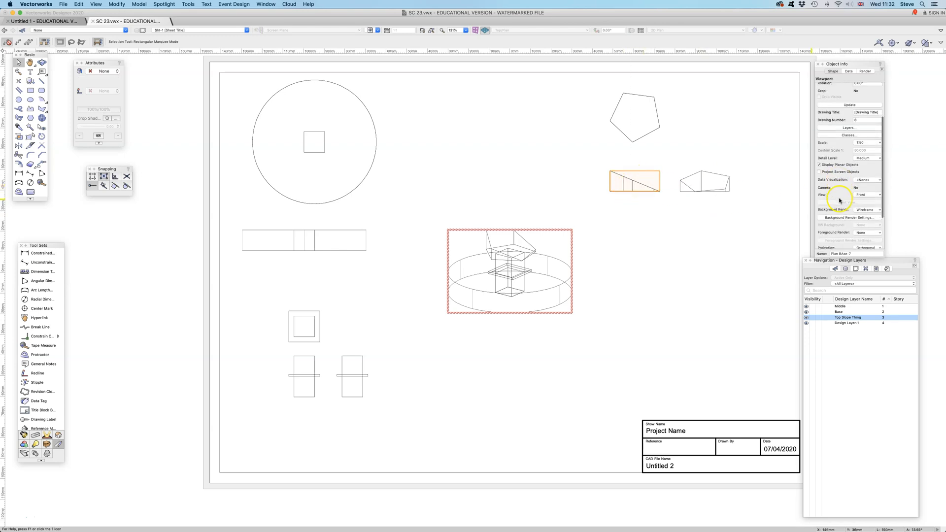
pyautogui.click(869, 211)
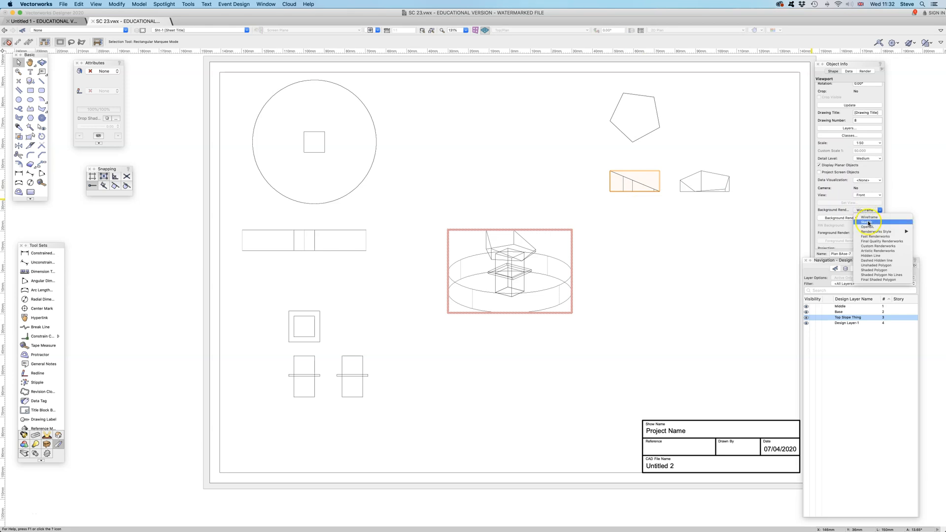
pyautogui.click(878, 260)
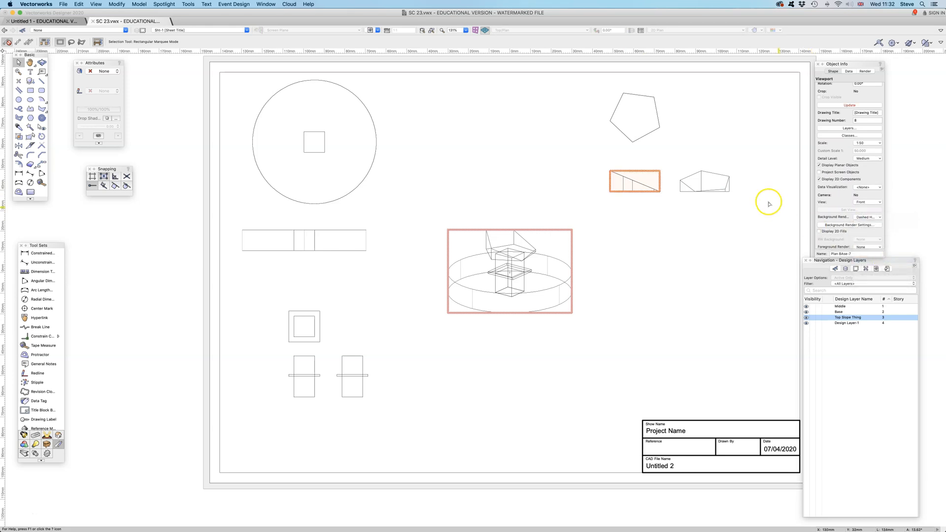
pyautogui.click(725, 186)
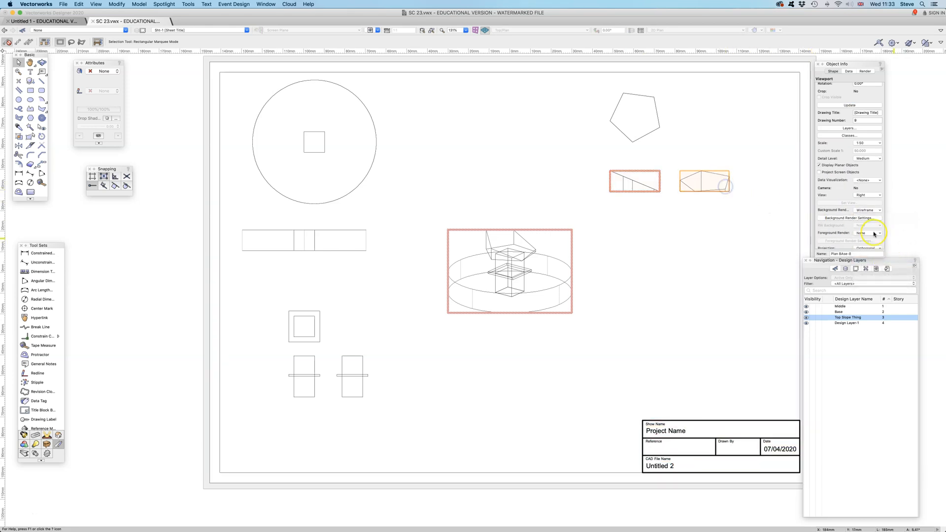
pyautogui.click(867, 210)
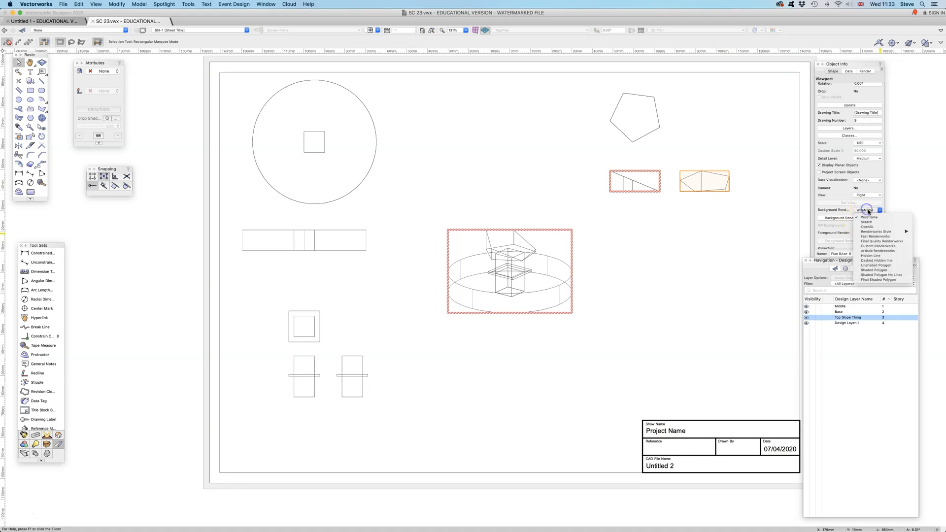
pyautogui.click(883, 260)
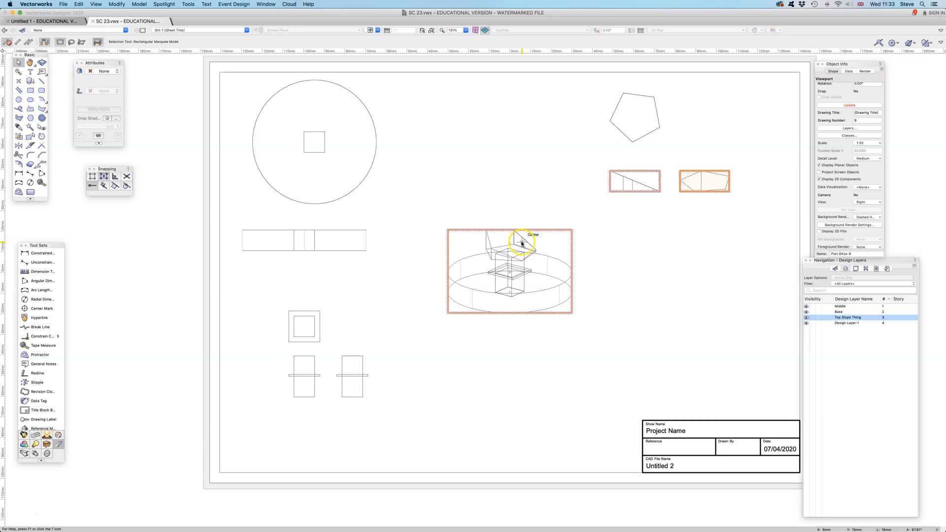
# Step: Update all viewports on the sheet to render the 3D view and the dashed hidden line views
pyautogui.click(95, 3)
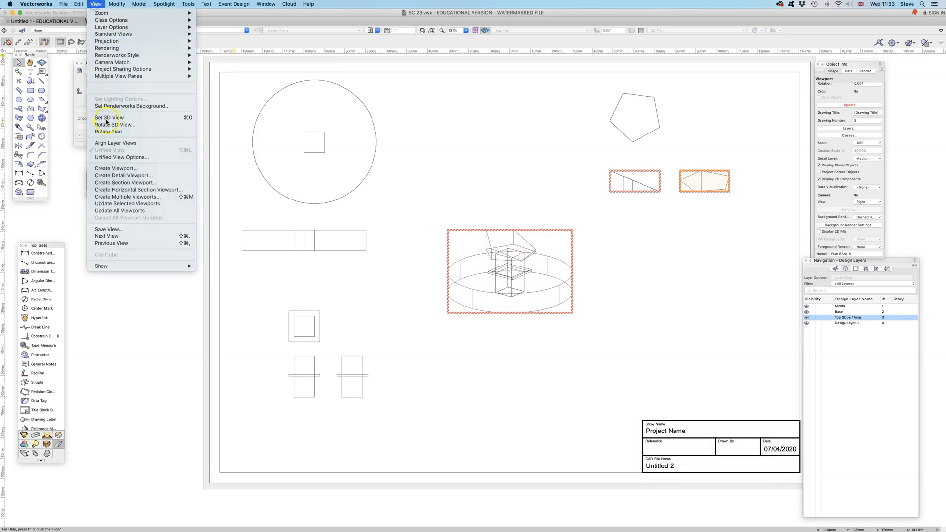
pyautogui.click(127, 210)
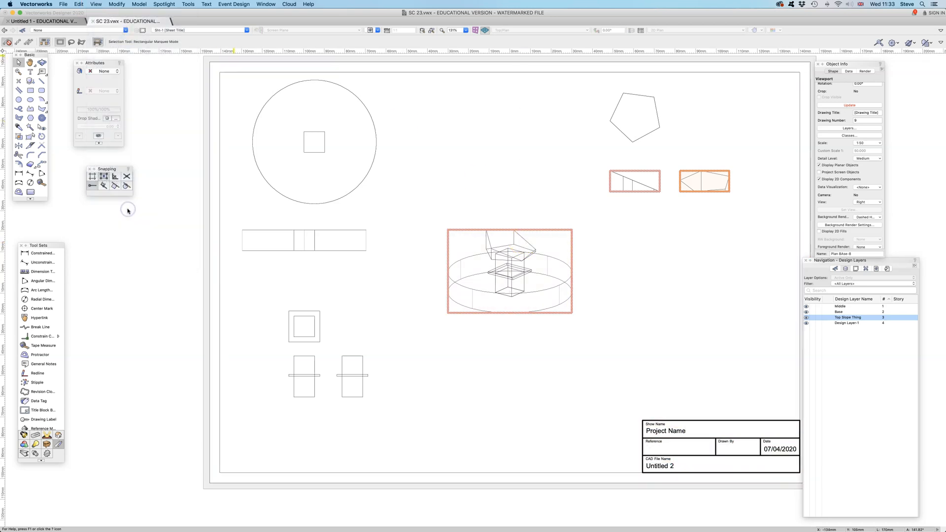
pyautogui.click(521, 253)
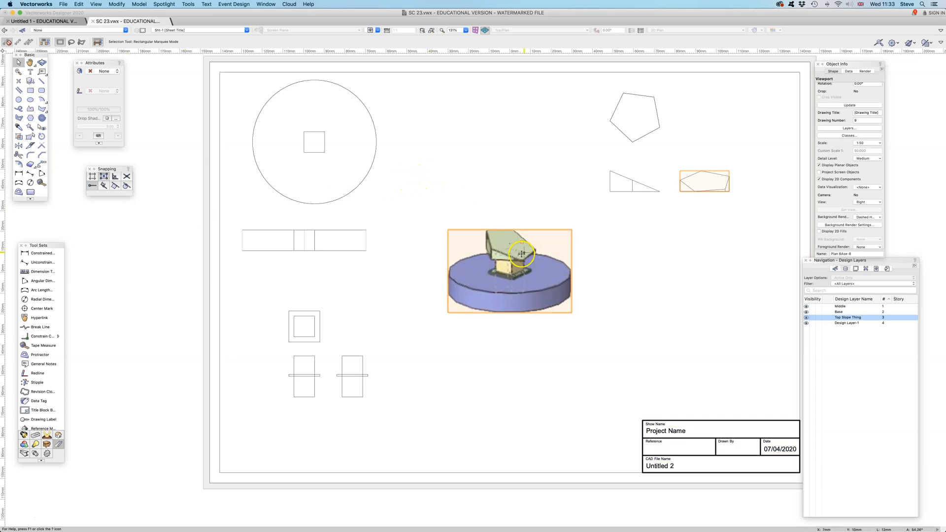
pyautogui.click(436, 176)
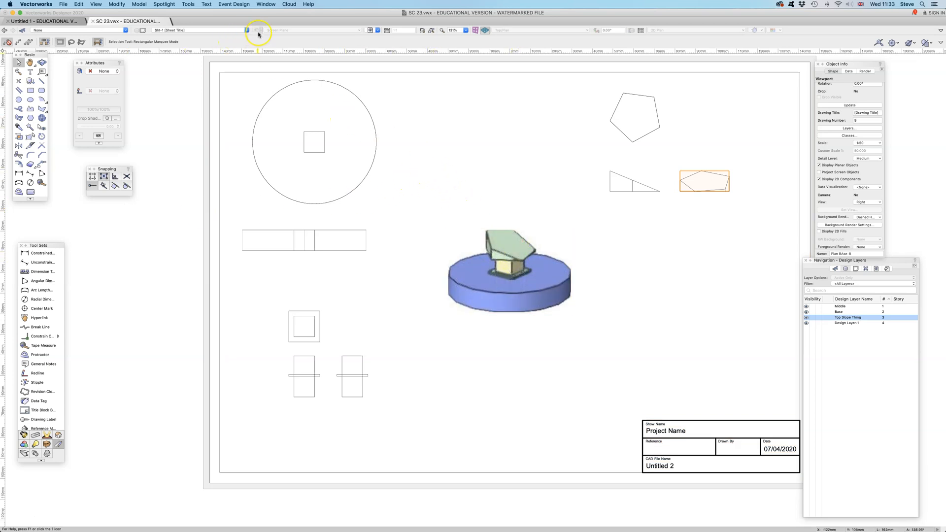
# Step: Set the raster rendering DPI of sheet layer Sht-1 to 300
pyautogui.click(143, 31)
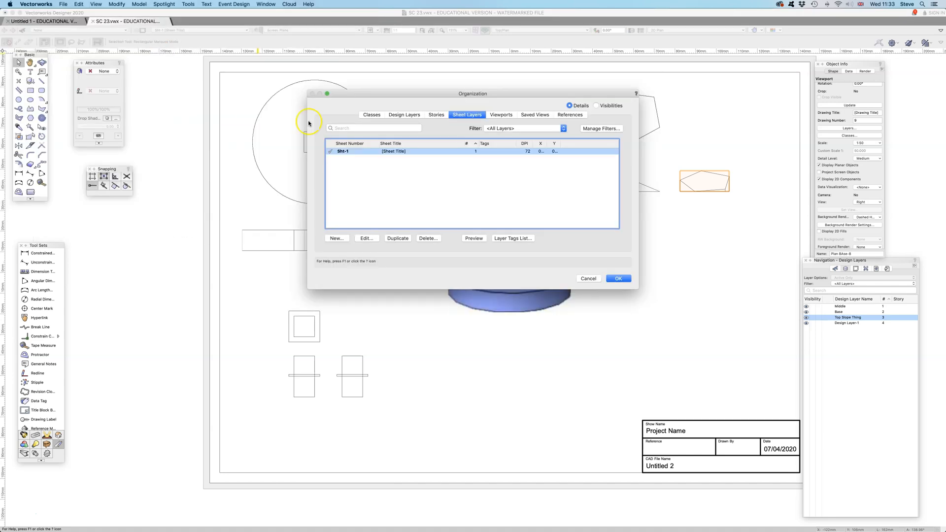
pyautogui.click(367, 238)
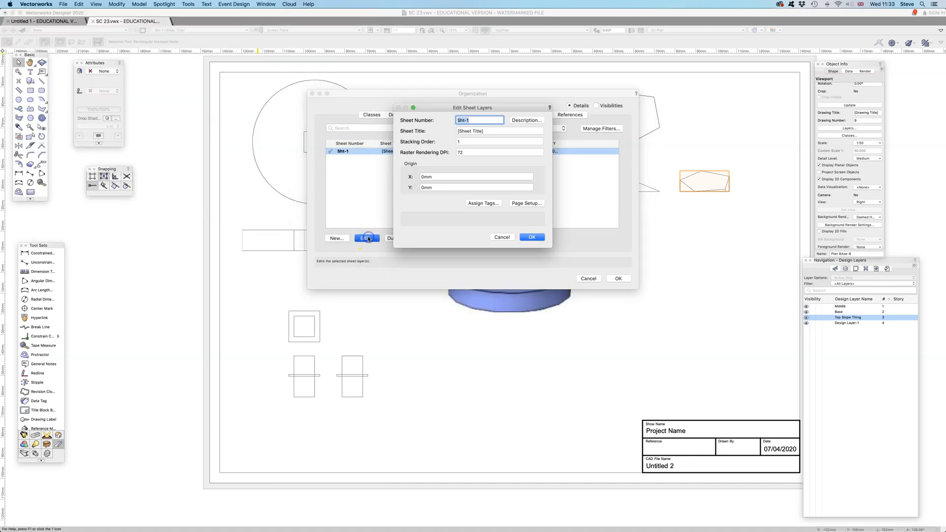
pyautogui.click(455, 156)
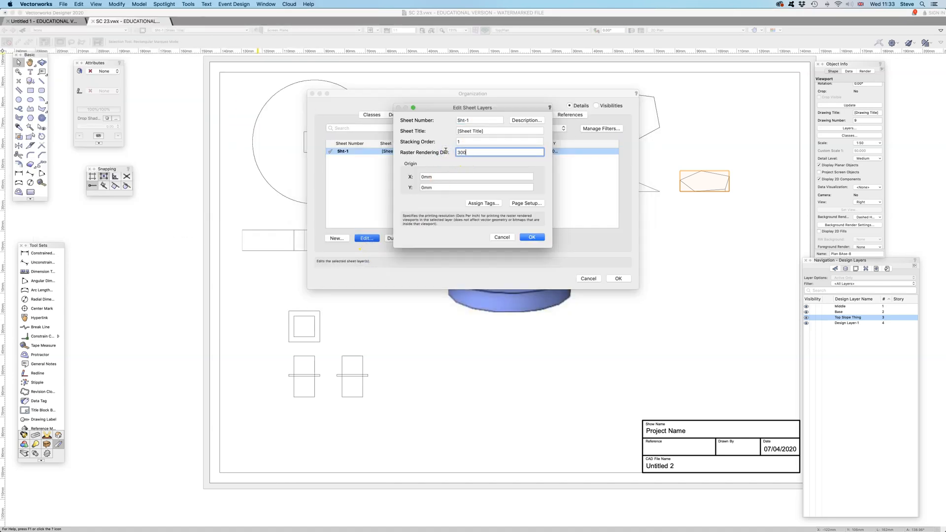
pyautogui.click(532, 237)
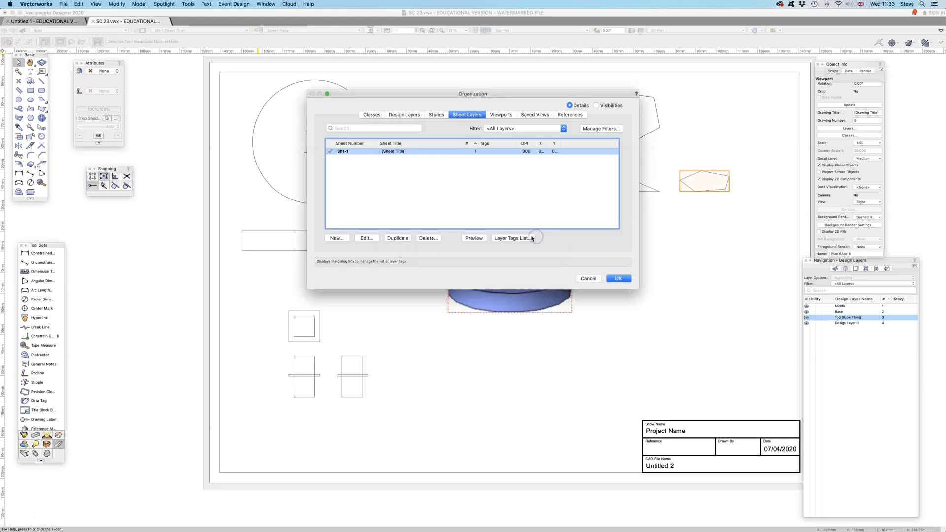
pyautogui.click(619, 279)
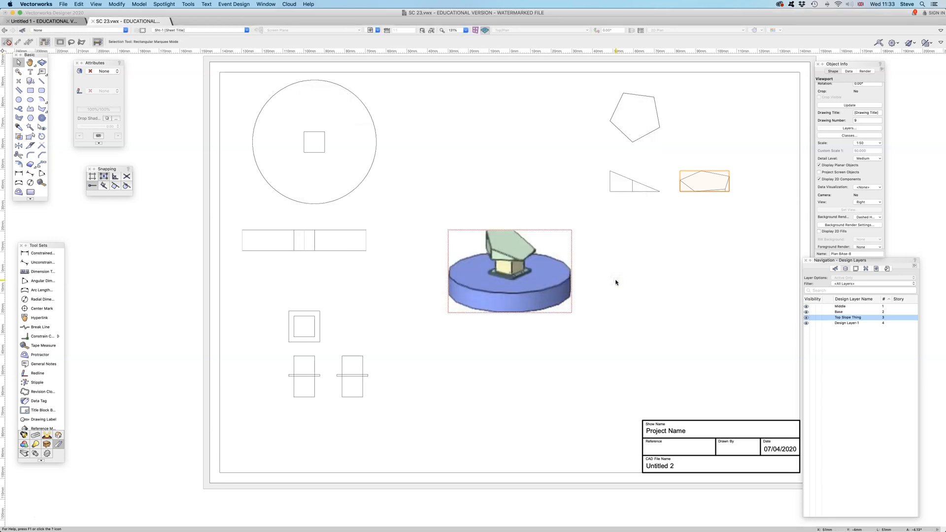
# Step: Re-render all viewports at the new sheet resolution
pyautogui.scroll(3, 616, 283)
pyautogui.click(531, 262)
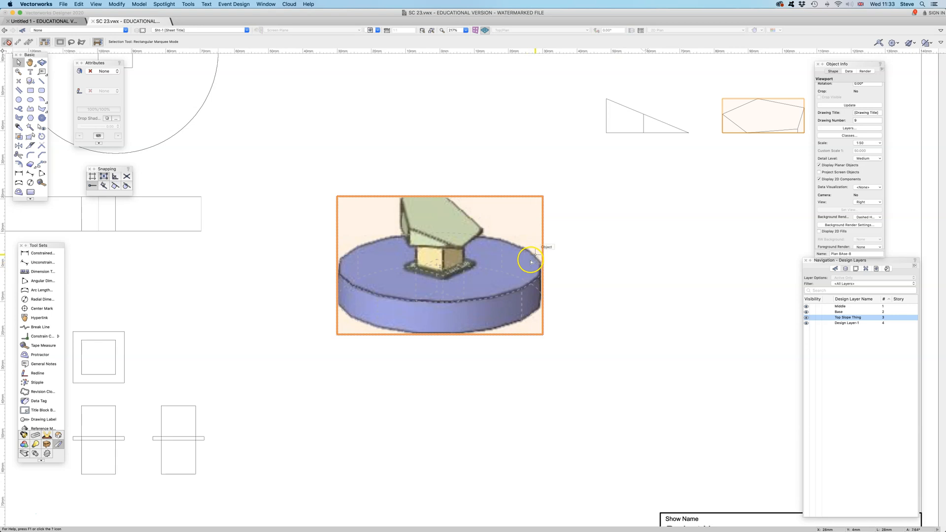
pyautogui.click(95, 4)
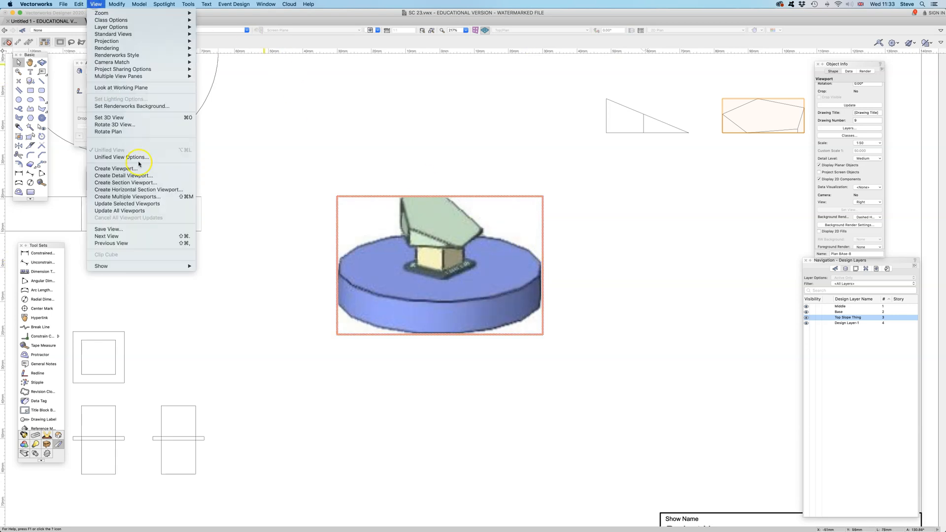
pyautogui.click(143, 211)
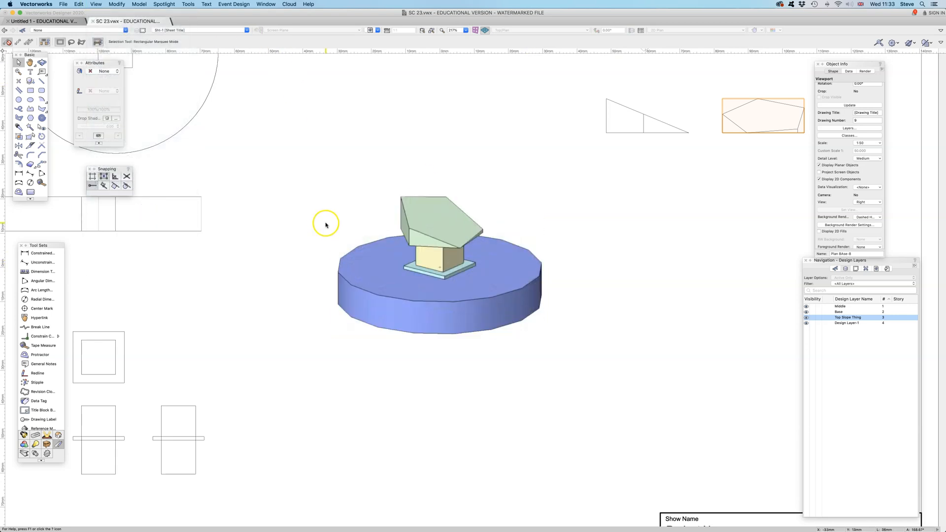
# Step: Examine the line work of the Top Slope Thing front and right viewports up close and within the whole sheet
pyautogui.scroll(-4, 335, 219)
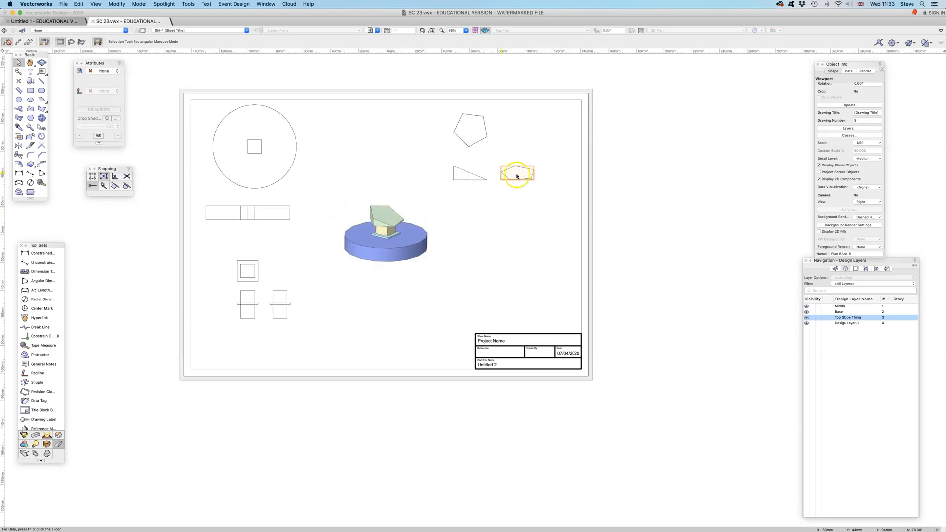
pyautogui.scroll(3, 516, 174)
pyautogui.click(435, 202)
pyautogui.click(513, 173)
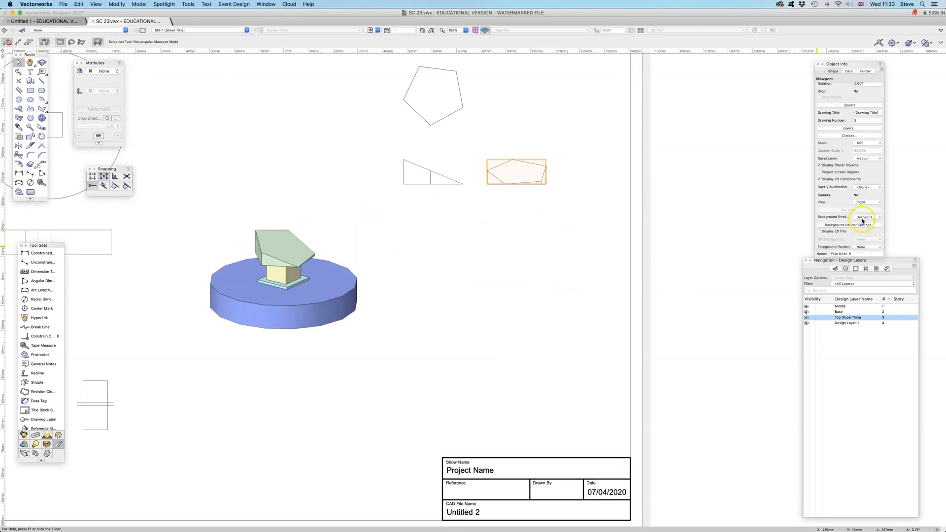
pyautogui.click(583, 218)
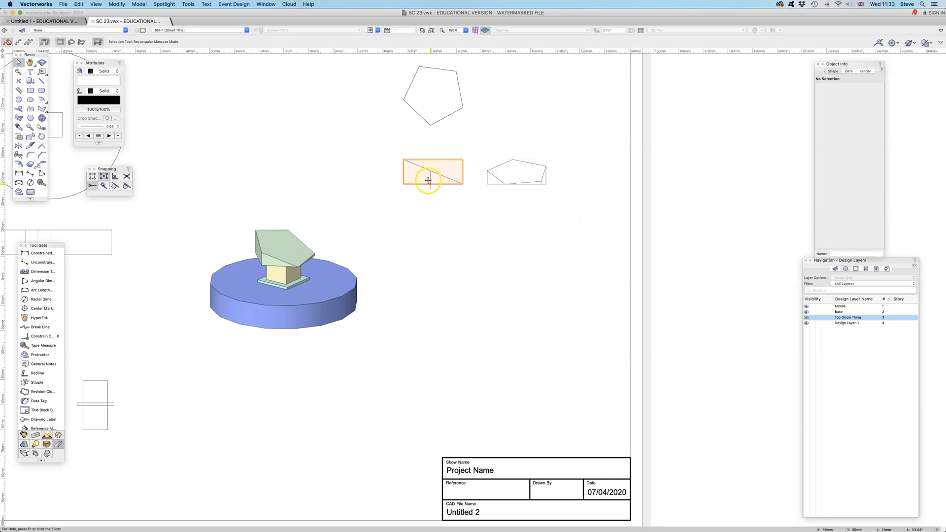
pyautogui.scroll(5, 502, 181)
pyautogui.scroll(3, 526, 171)
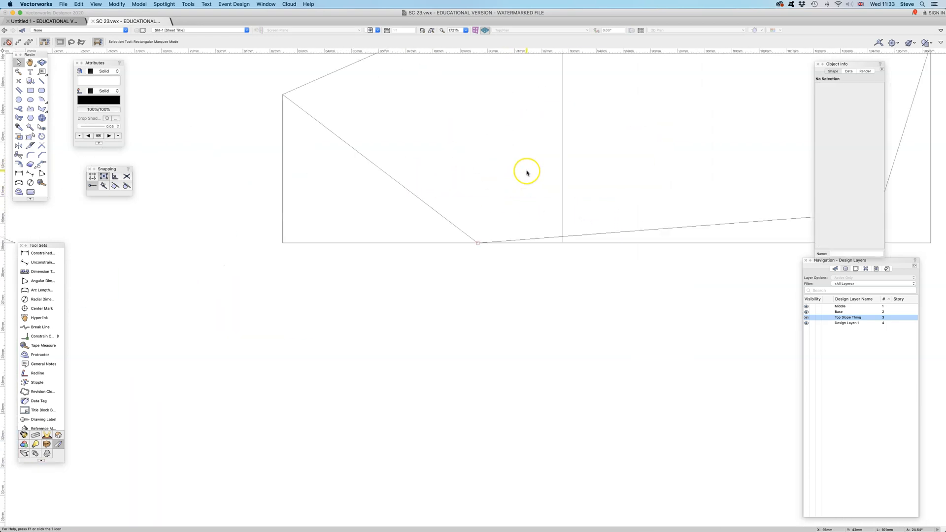
pyautogui.scroll(-6, 526, 171)
pyautogui.scroll(-5, 526, 171)
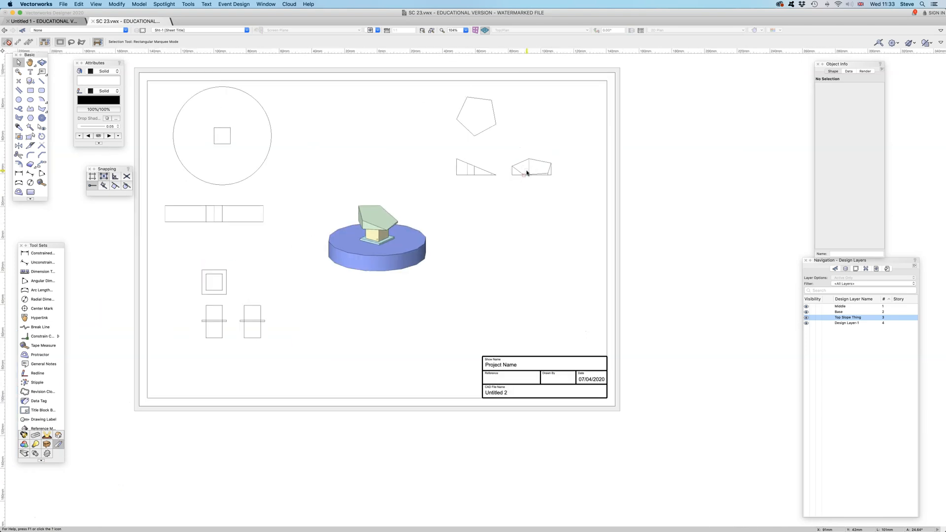
# Step: Look over the arrangement of all the viewports on the sheet, including the Base part's plan viewport
pyautogui.click(514, 203)
pyautogui.moveTo(481, 202); pyautogui.dragTo(503, 245, button='middle')
pyautogui.click(392, 279)
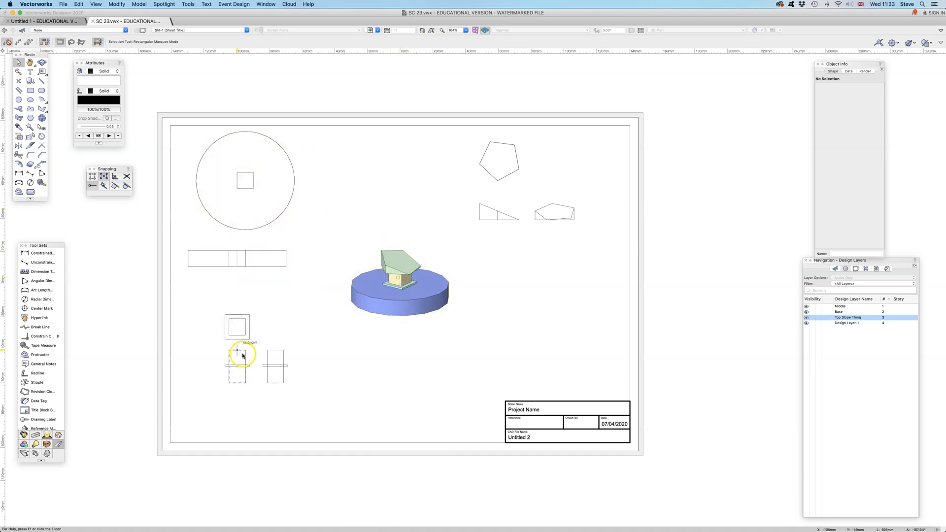
pyautogui.click(284, 216)
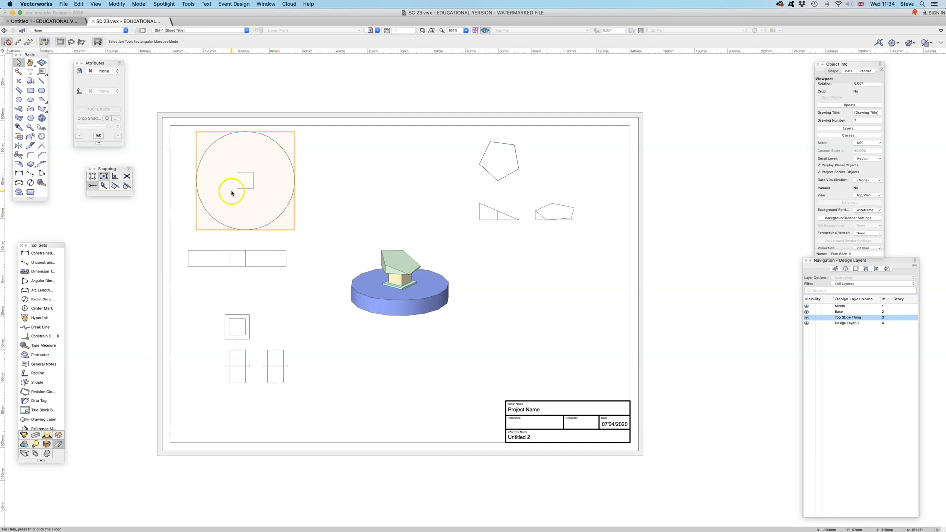
pyautogui.scroll(-3, 677, 207)
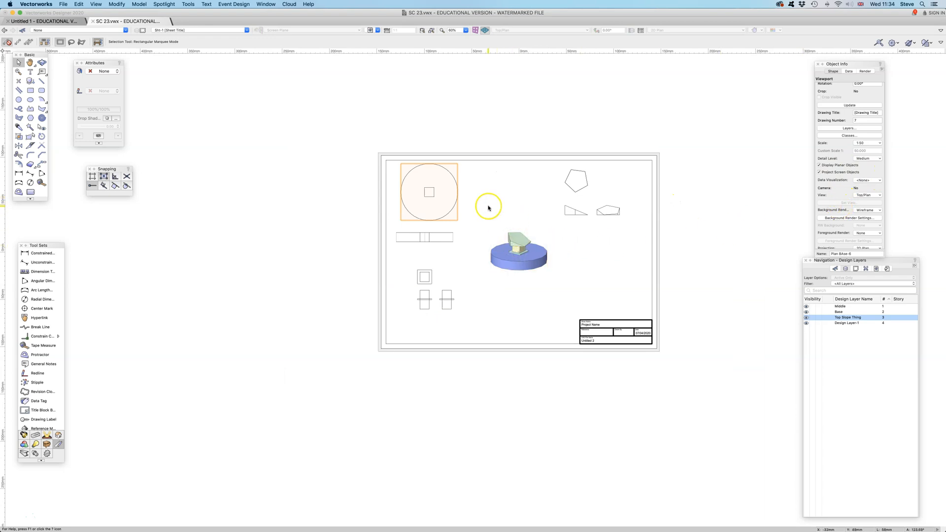
pyautogui.scroll(4, 488, 208)
pyautogui.press('space')
pyautogui.moveTo(520, 206); pyautogui.dragTo(424, 222)
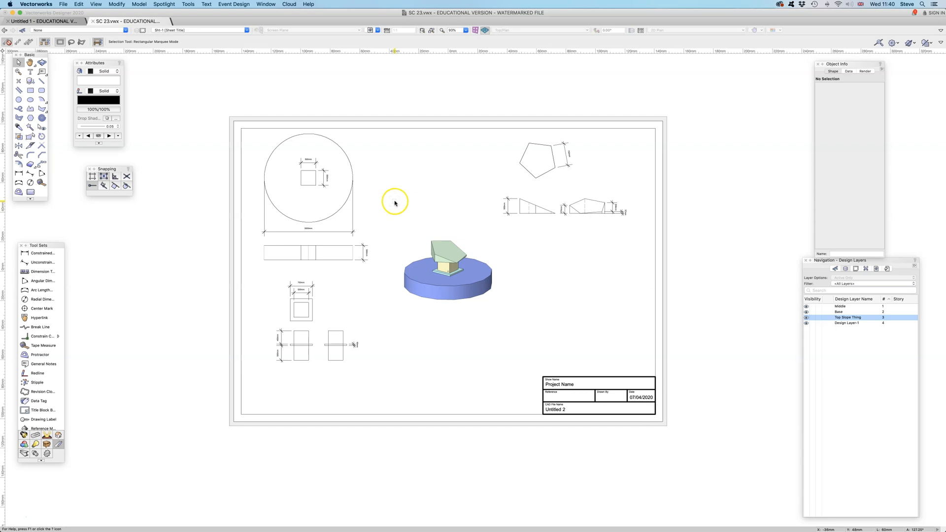
# Step: Try moving the Base part's dimensioned plan viewport and its front viewport, undoing each move
pyautogui.scroll(1, 386, 193)
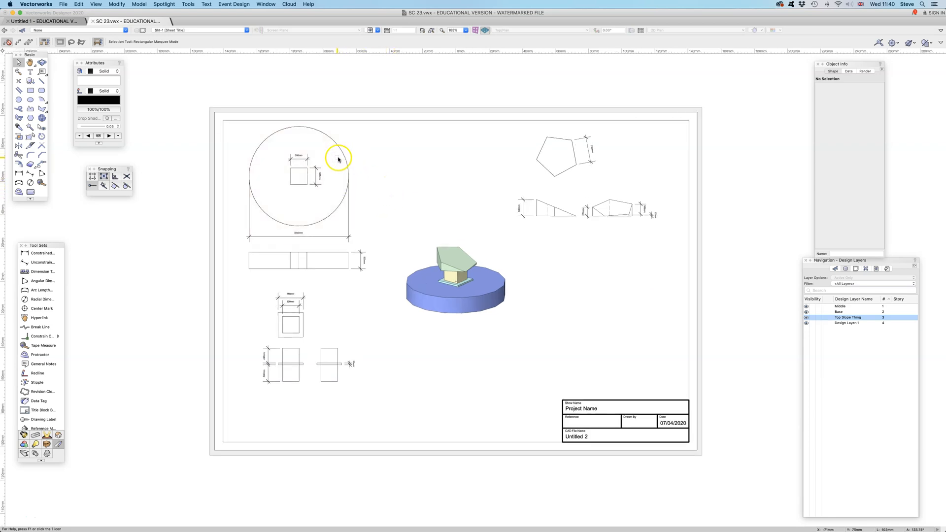
pyautogui.moveTo(347, 157); pyautogui.dragTo(411, 111)
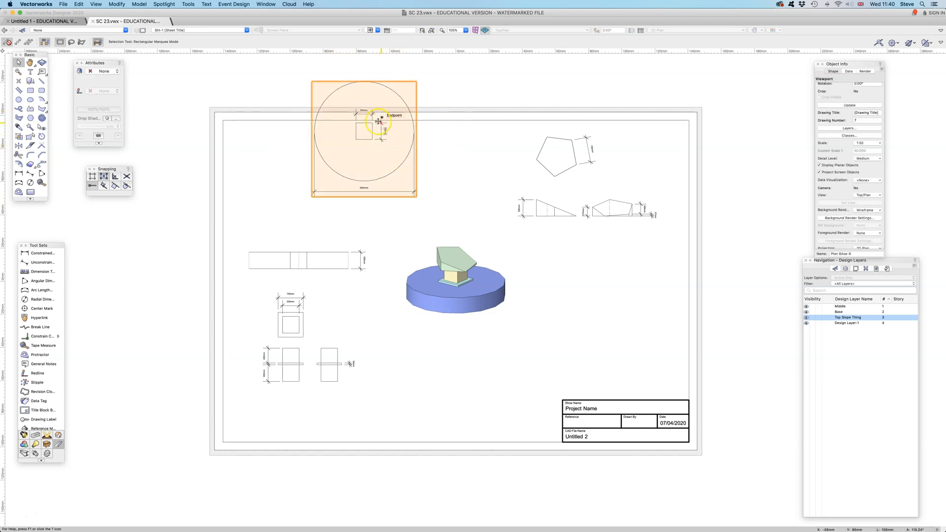
pyautogui.press('super+z')
pyautogui.moveTo(349, 255); pyautogui.dragTo(436, 199)
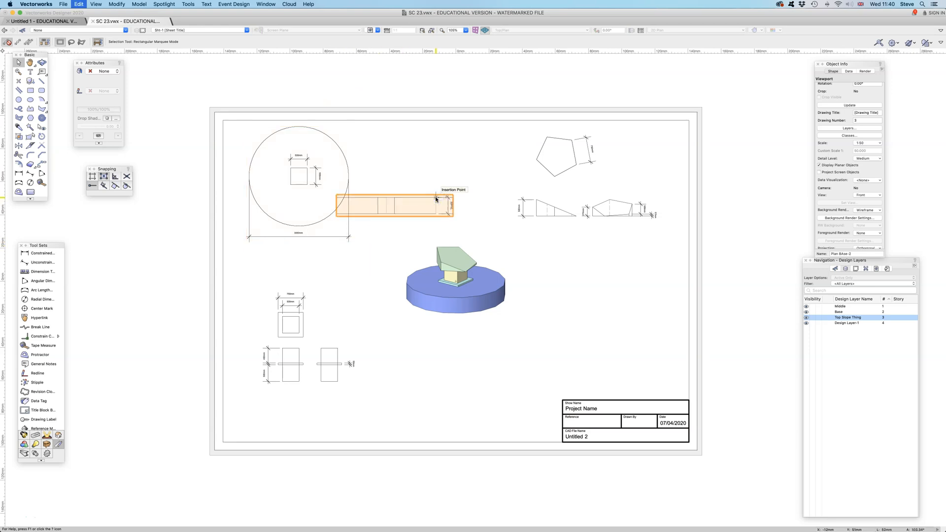
pyautogui.press('super+z')
# Step: Check which dimensions belong to each viewport of the Middle and Top Slope Thing parts
pyautogui.click(293, 333)
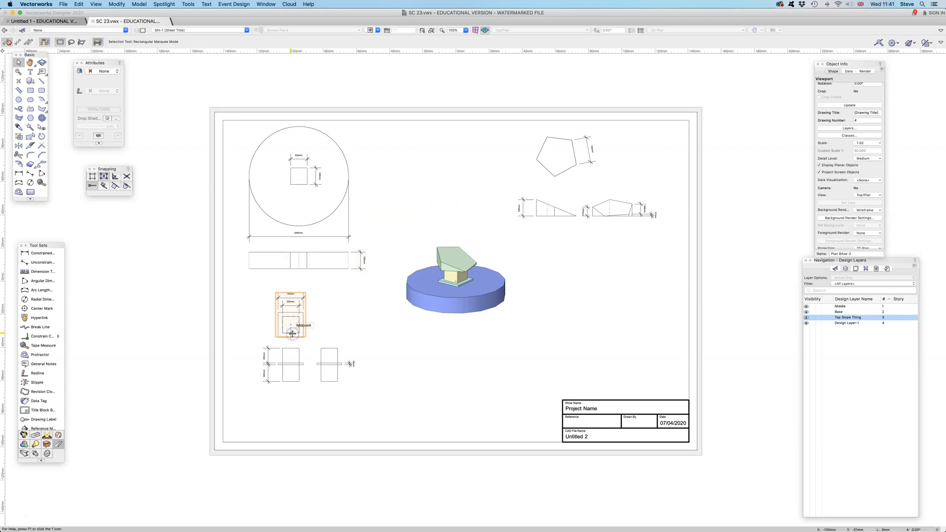
pyautogui.moveTo(295, 320); pyautogui.dragTo(300, 302)
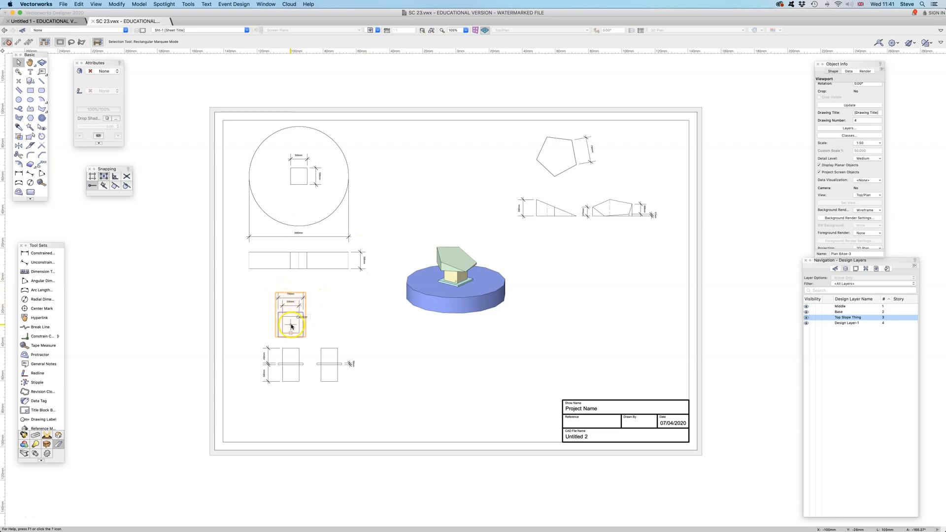
pyautogui.click(297, 351)
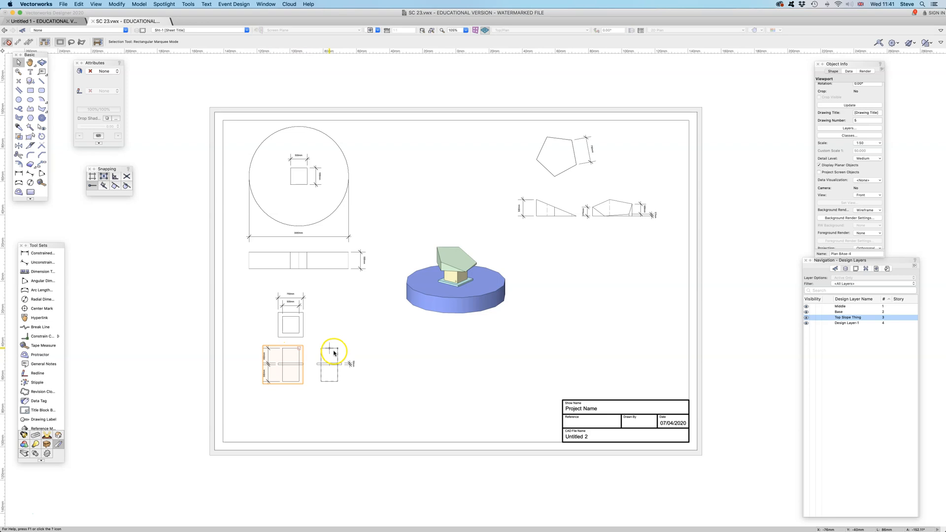
pyautogui.click(335, 353)
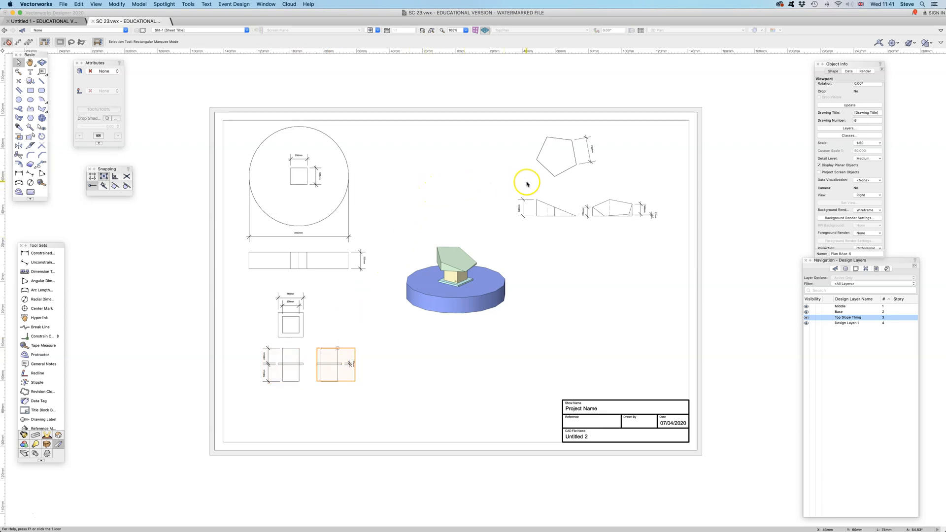
pyautogui.click(531, 199)
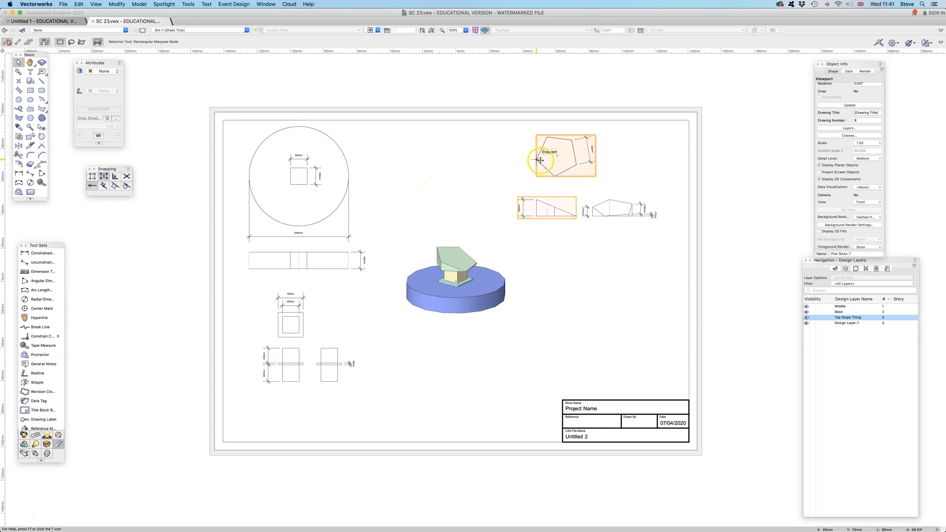
pyautogui.click(604, 202)
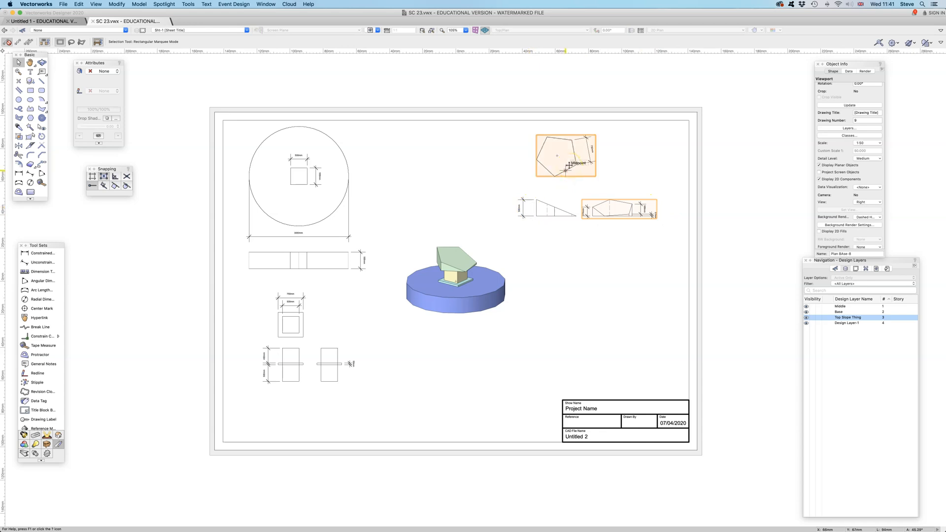
# Step: In the annotations of the Top Slope Thing plan viewport, dimension the width of the Middle part's front view below it
pyautogui.doubleClick(569, 165)
pyautogui.click(515, 264)
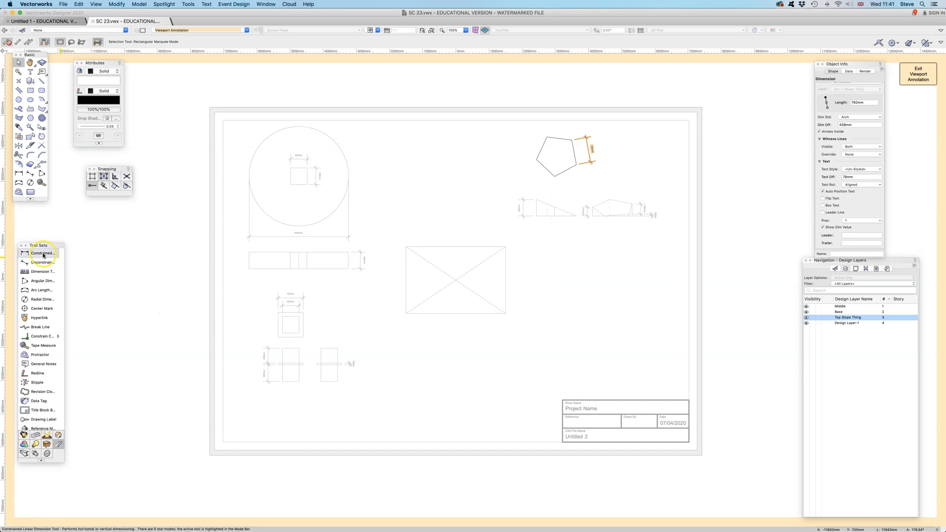
pyautogui.hotkey('ctrl', 'Up')
pyautogui.hotkey('ctrl', 'Up')
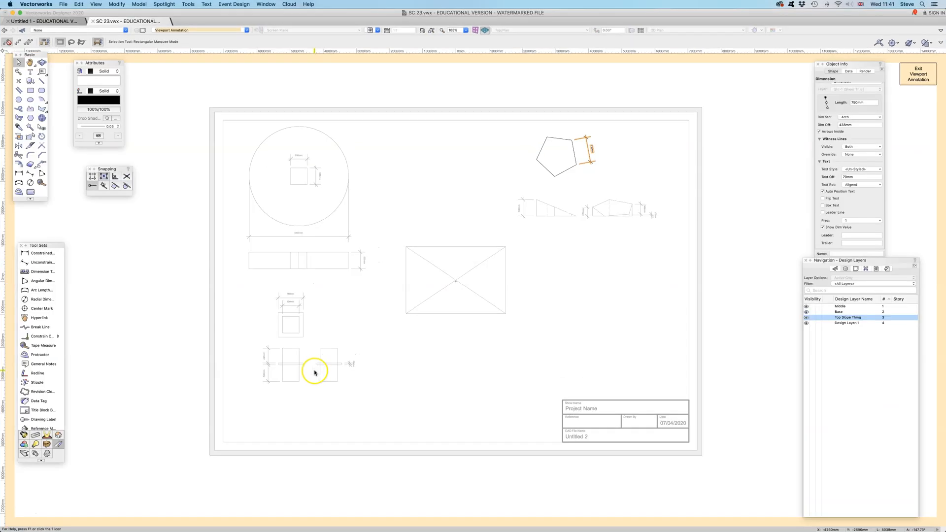
pyautogui.click(36, 253)
pyautogui.click(328, 434)
pyautogui.click(300, 383)
pyautogui.click(292, 407)
pyautogui.click(918, 74)
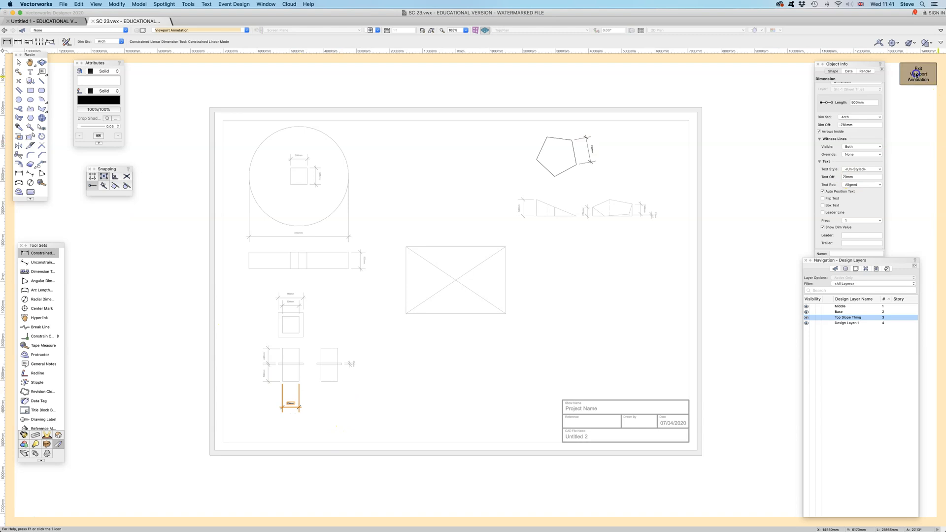
# Step: Try moving the Top Slope Thing plan viewport with its oversized extents, decline the backup copy, and undo the move
pyautogui.click(19, 62)
pyautogui.click(625, 281)
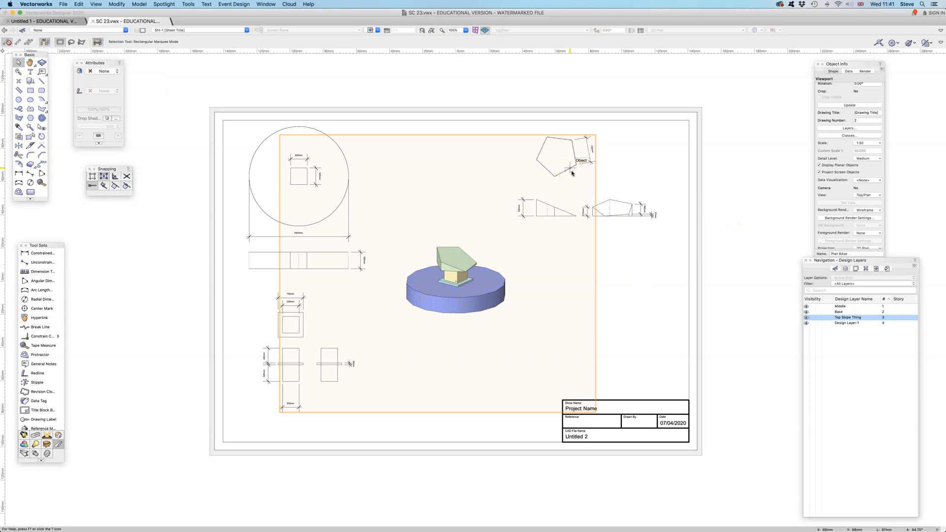
pyautogui.moveTo(577, 165); pyautogui.dragTo(625, 142)
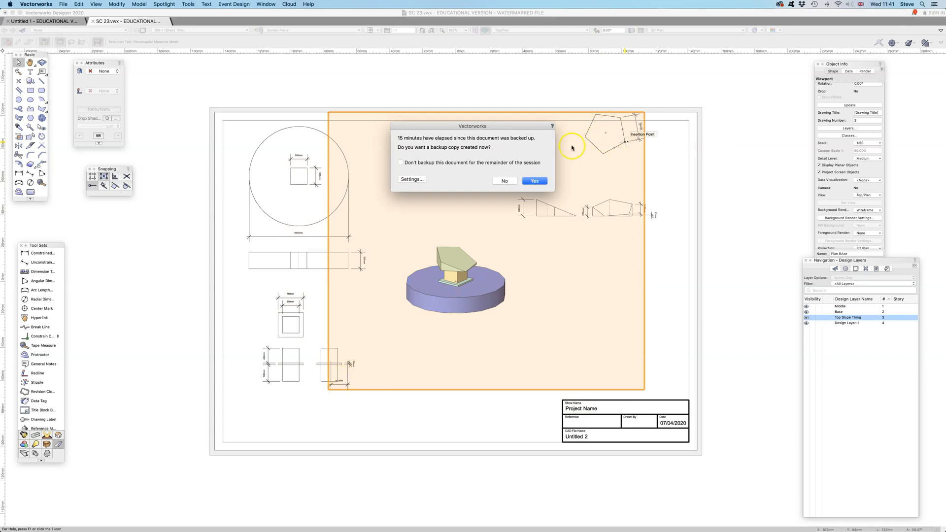
pyautogui.click(505, 181)
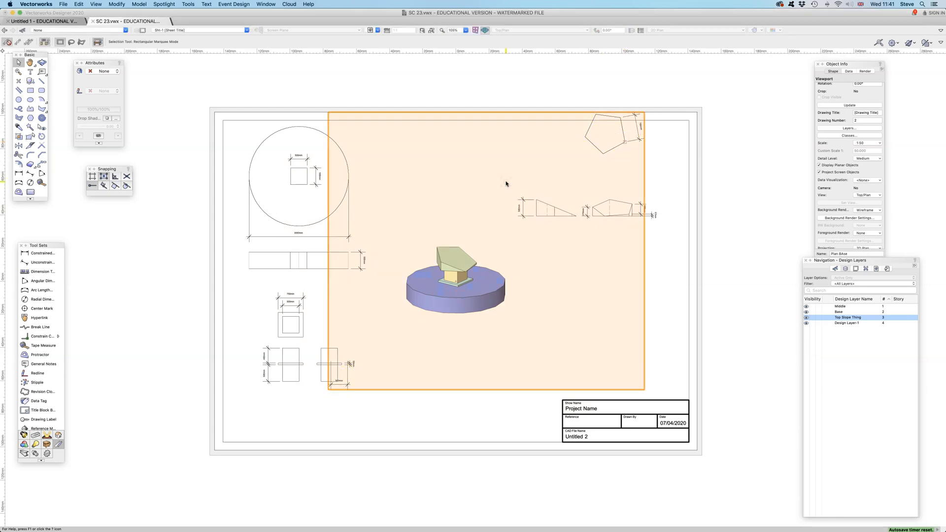
pyautogui.press('super+z')
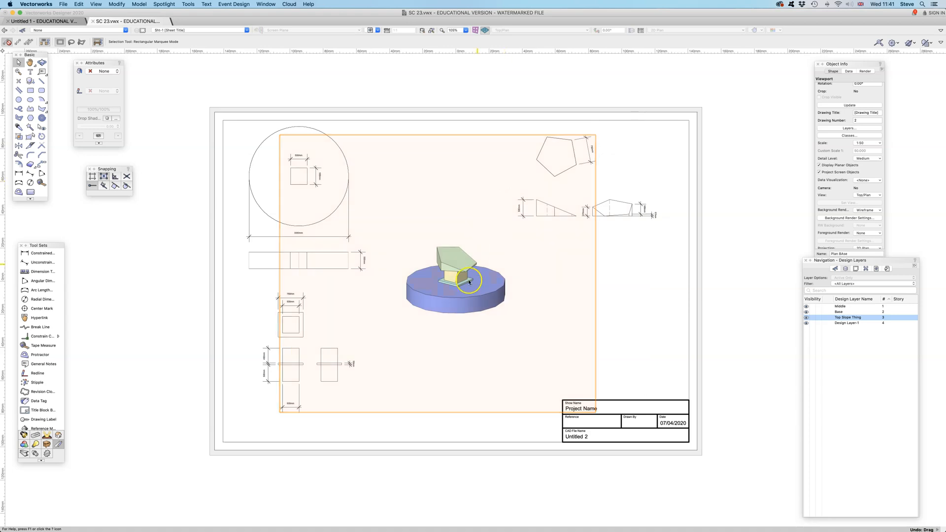
# Step: Delete the stray width dimension under the Middle part's front view from the Top Slope Thing plan viewport's annotations
pyautogui.doubleClick(590, 154)
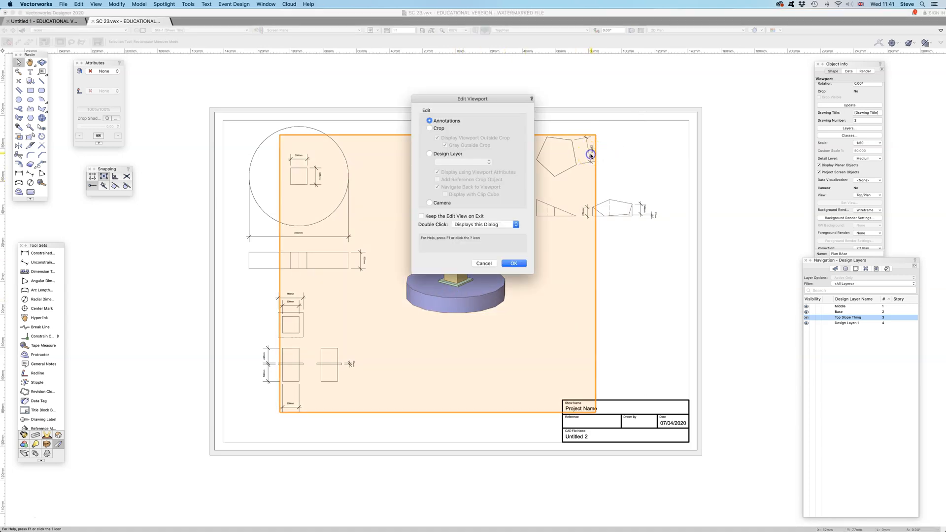
pyautogui.click(517, 264)
pyautogui.click(299, 414)
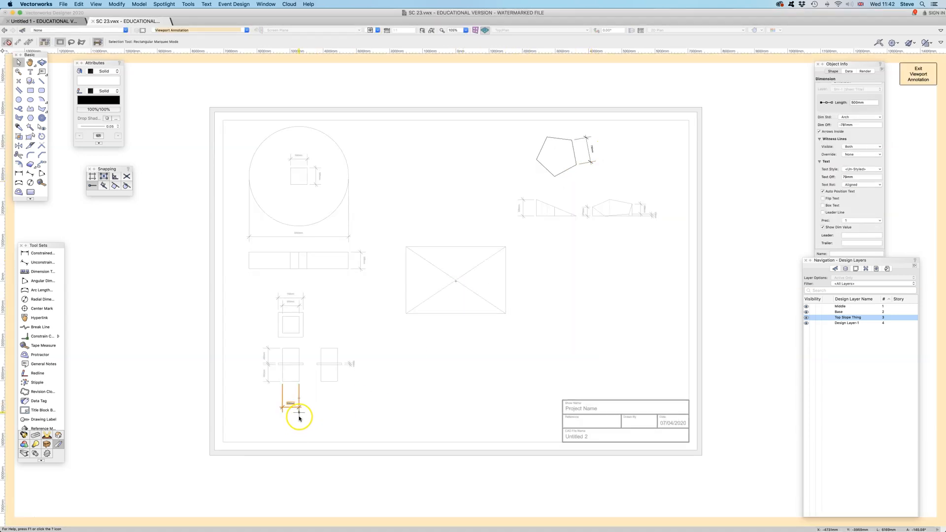
pyautogui.press('Delete')
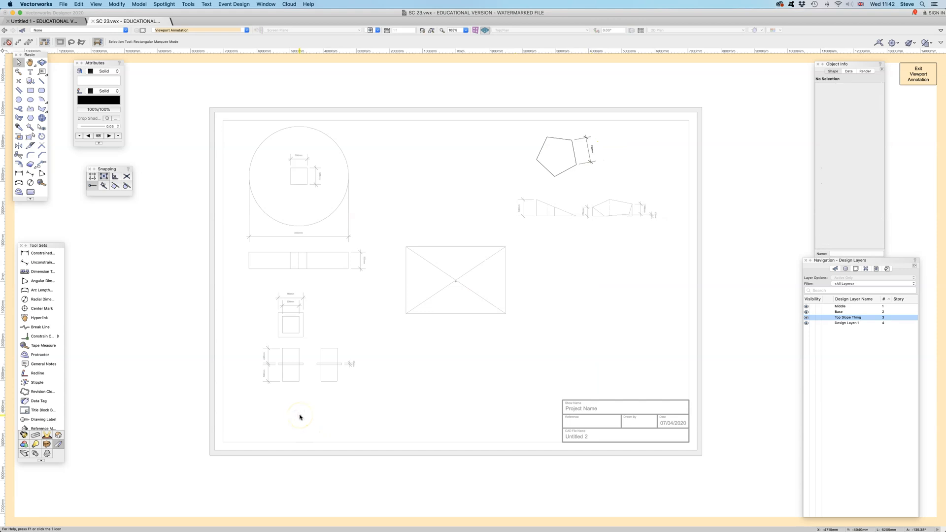
pyautogui.click(918, 74)
# Step: Check the extents of every part's viewport in turn to see that each holds only its own dimensions
pyautogui.click(549, 205)
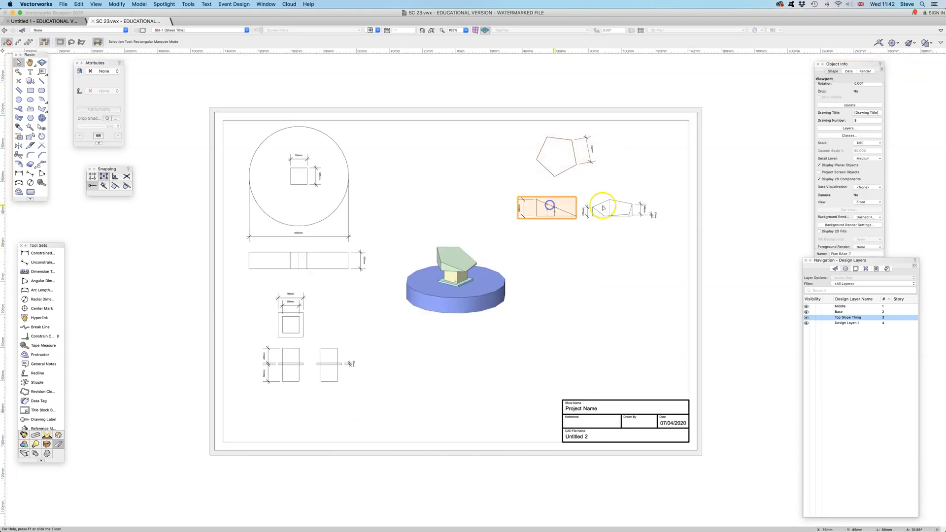
pyautogui.click(615, 204)
pyautogui.click(347, 186)
pyautogui.click(341, 256)
pyautogui.click(301, 301)
pyautogui.click(293, 351)
pyautogui.click(333, 351)
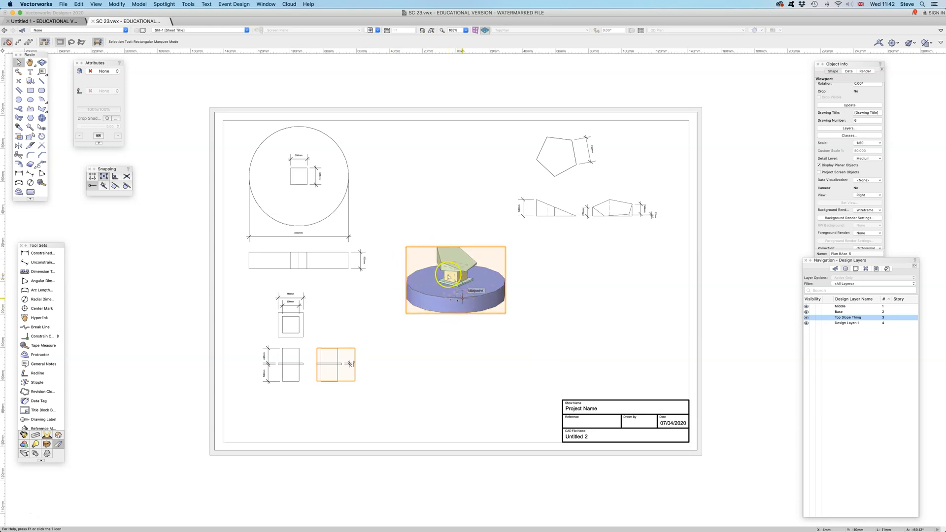
# Step: Switch to the Base design layer and view the model from an angled 3D viewpoint
pyautogui.click(246, 30)
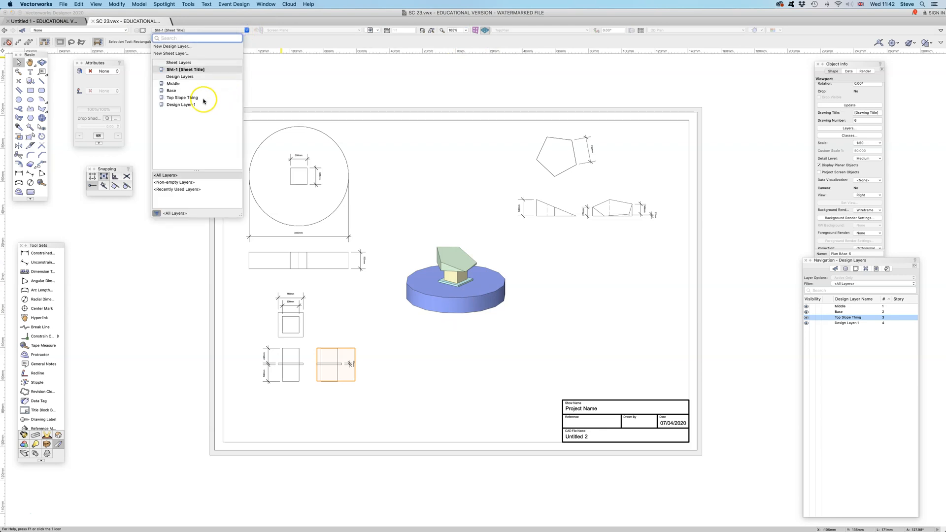
pyautogui.click(207, 90)
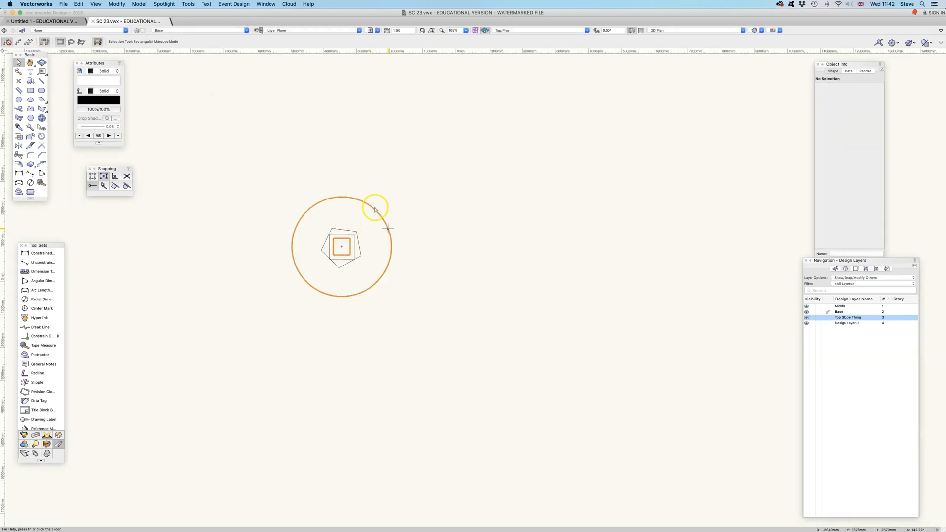
pyautogui.click(44, 64)
pyautogui.moveTo(312, 245); pyautogui.dragTo(364, 192)
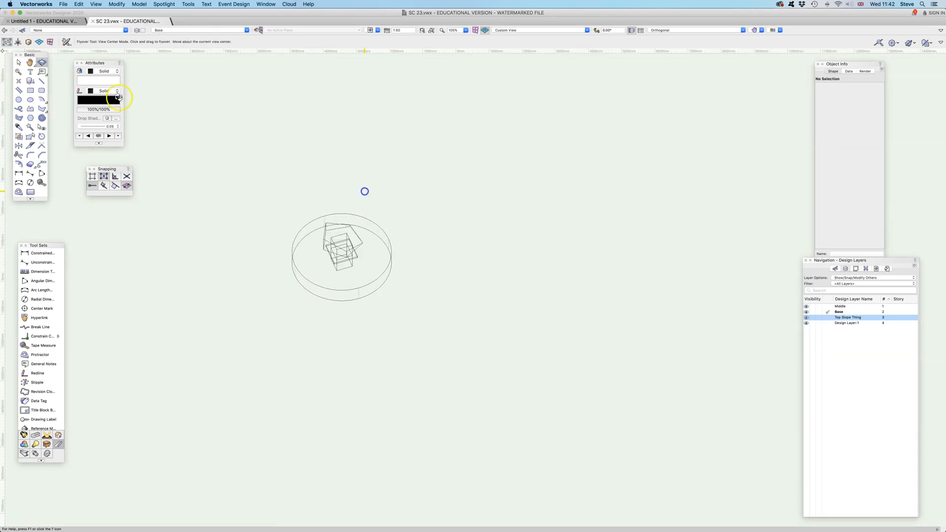
# Step: Set the layer options to Active Only and display the selected base disc as a shaded solid
pyautogui.click(18, 62)
pyautogui.click(372, 271)
pyautogui.click(380, 272)
pyautogui.click(802, 277)
pyautogui.click(855, 277)
pyautogui.click(842, 246)
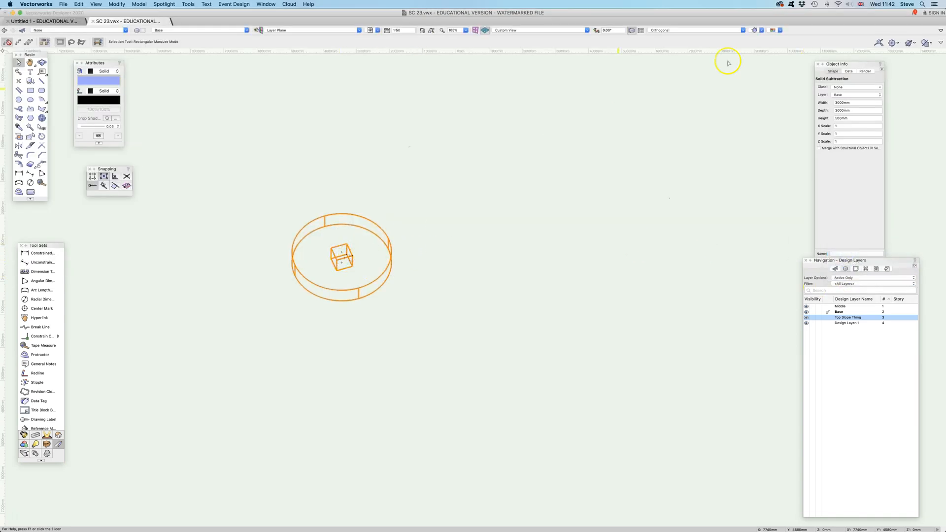
pyautogui.click(761, 30)
pyautogui.click(763, 79)
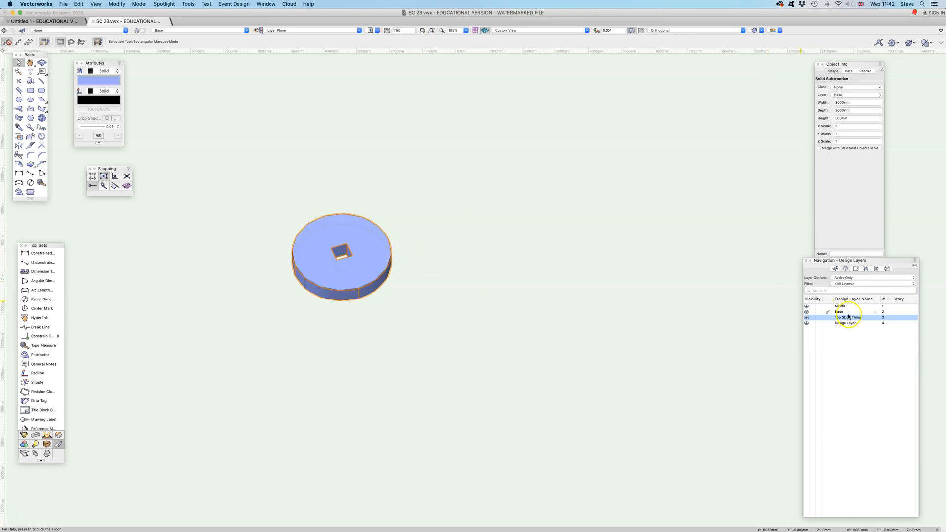
# Step: View the Middle and Top Slope Thing layers in isolation, and set the layer options to Show/Snap/Modify Others
pyautogui.click(828, 306)
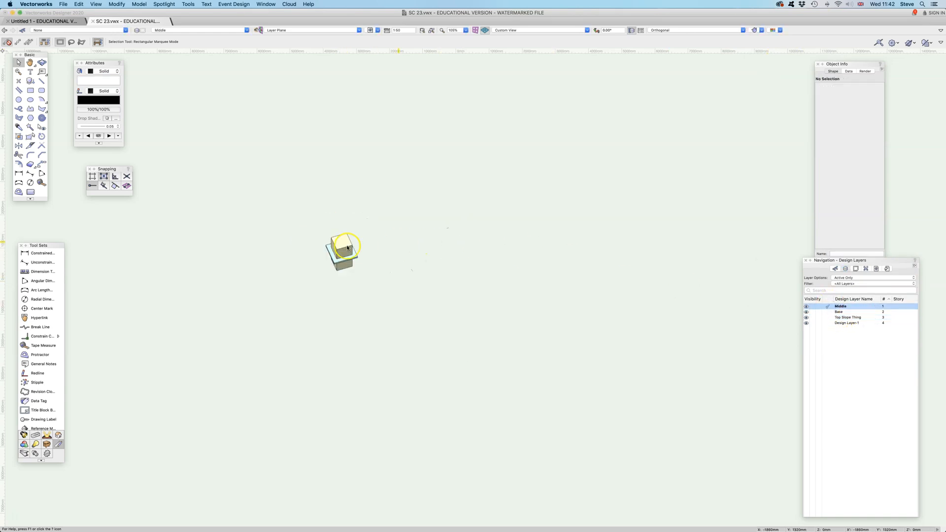
pyautogui.click(840, 317)
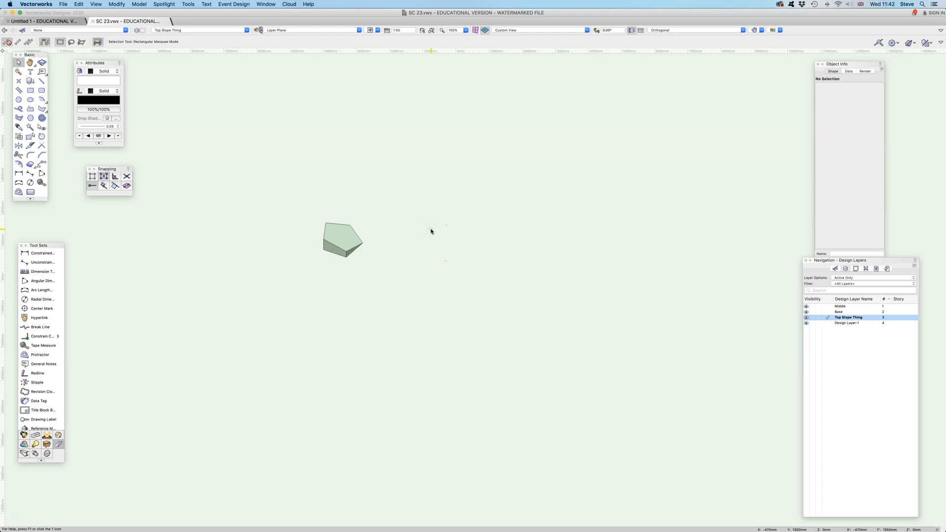
pyautogui.click(856, 278)
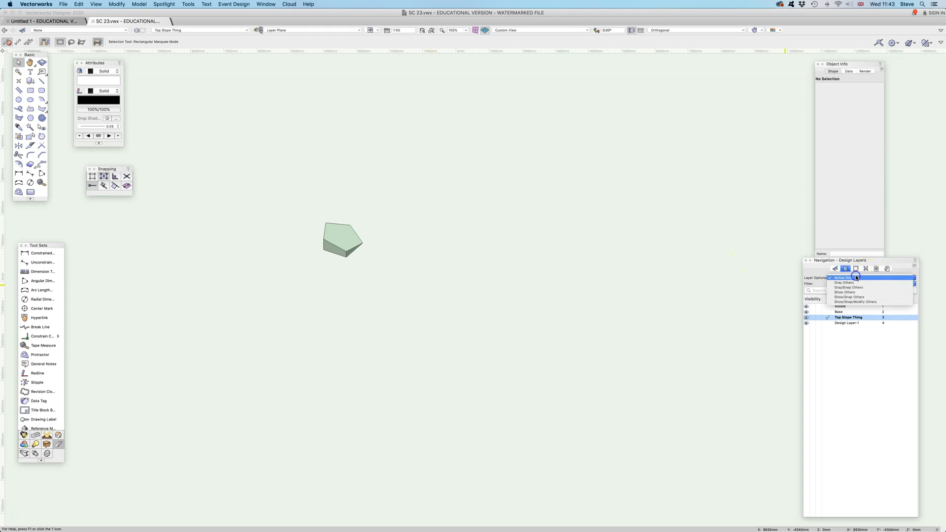
pyautogui.click(855, 302)
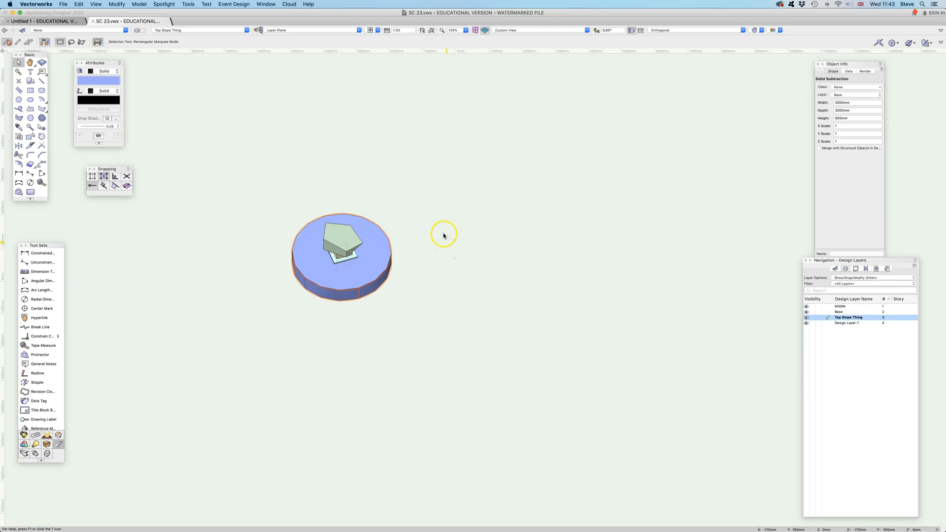
# Step: Return to sheet layer Sht-1 and clear the viewport selection
pyautogui.click(16, 62)
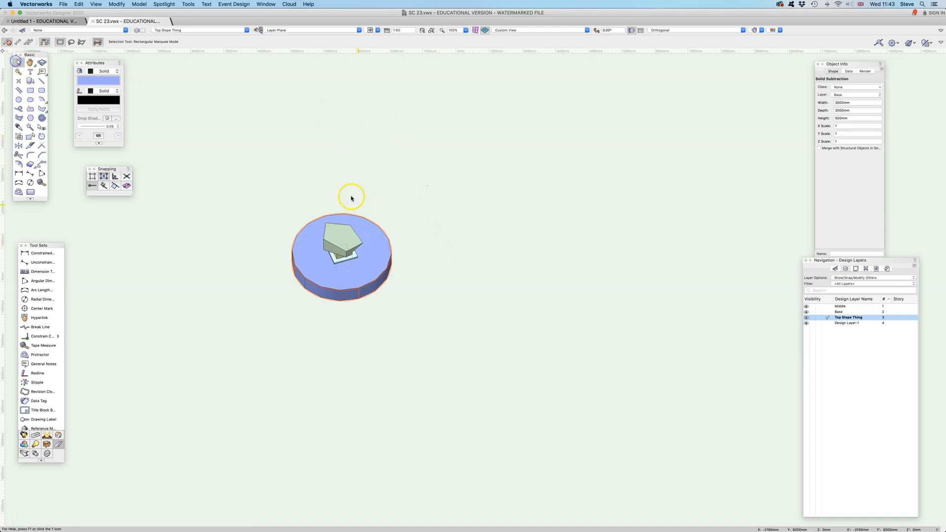
pyautogui.click(199, 30)
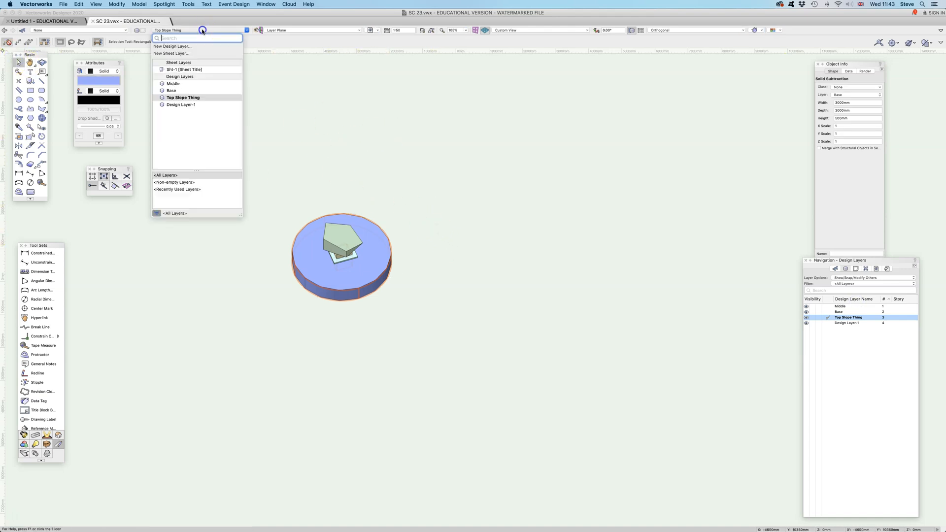
pyautogui.click(183, 70)
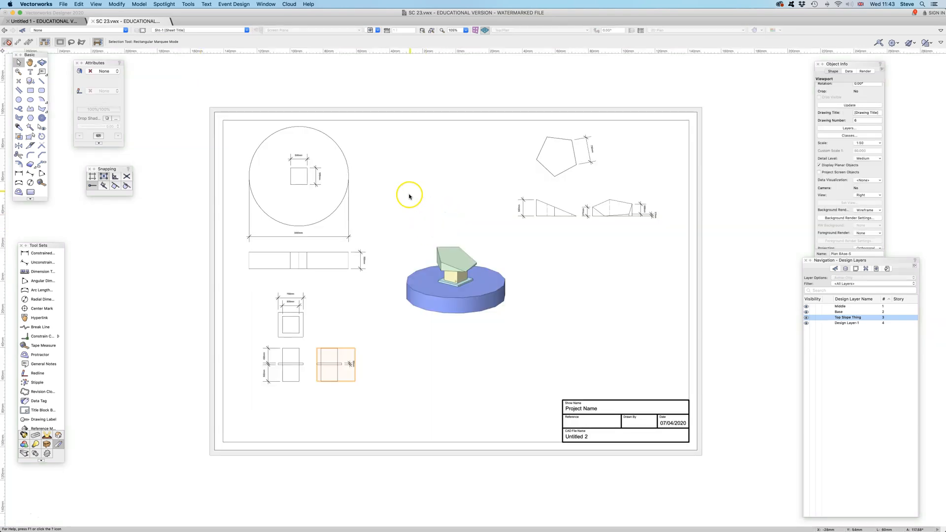
pyautogui.click(409, 197)
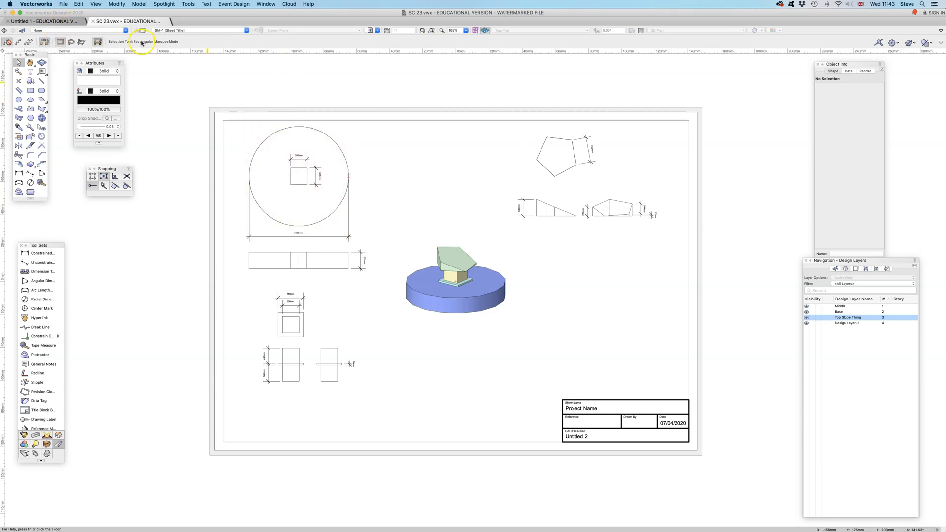
pyautogui.click(63, 4)
pyautogui.moveTo(99, 164)
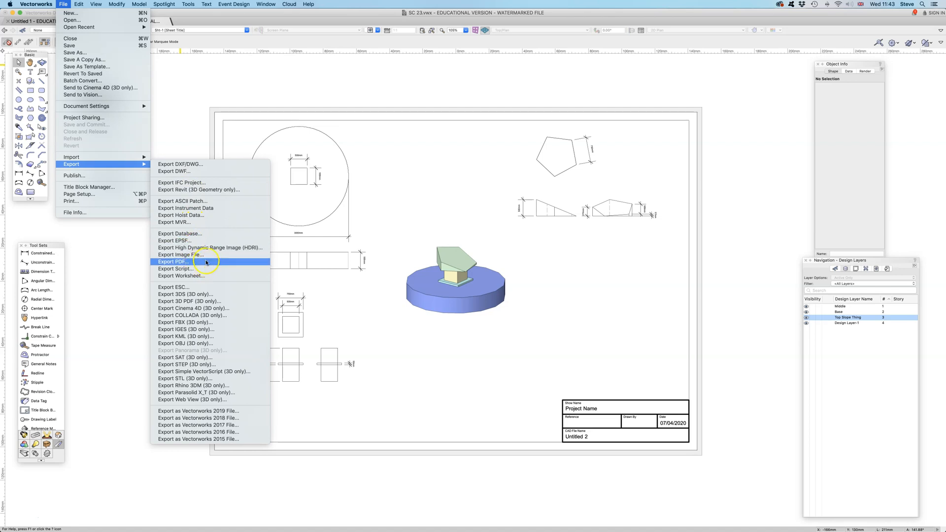
pyautogui.click(214, 85)
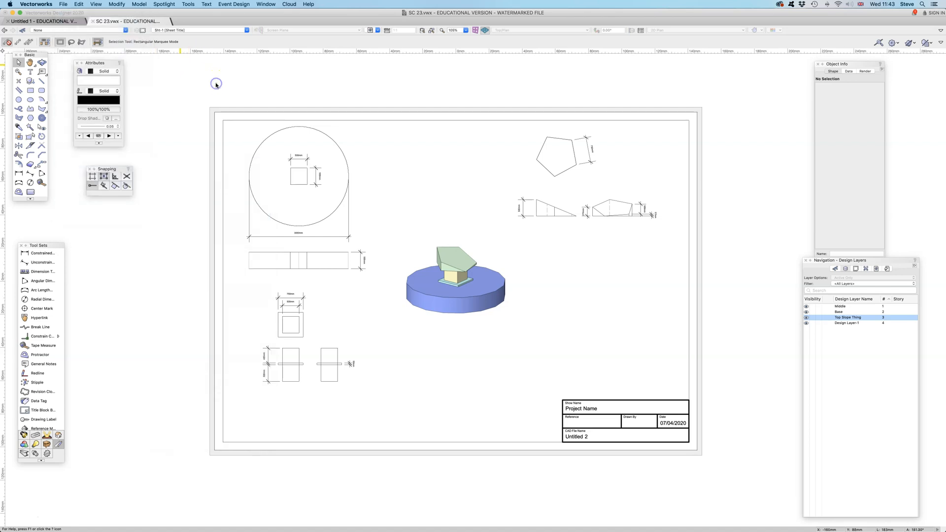